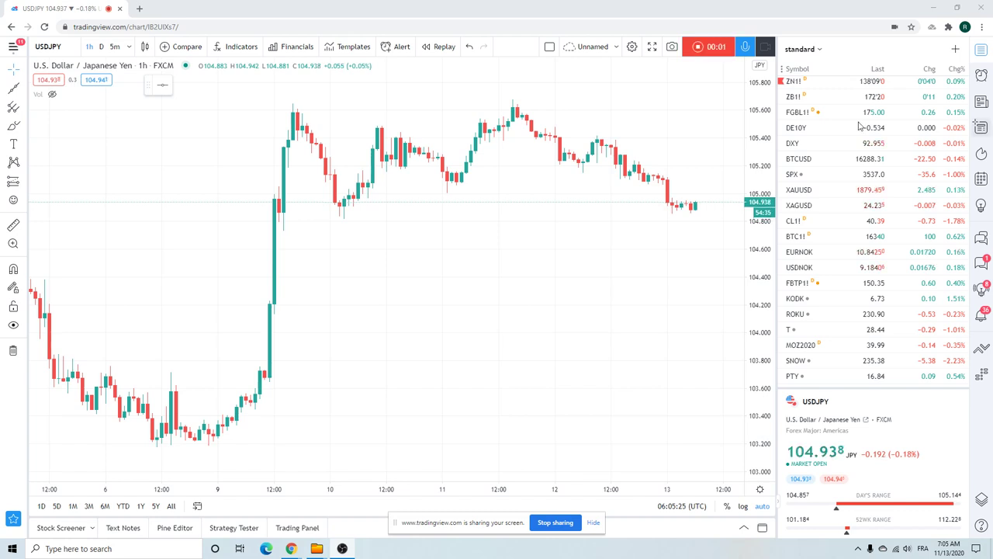
Step: Compare the USDCHF and USDJPY charts, then load hourly EURUSD and zoom out
{"action": "scroll", "coordinate": [827, 196], "scroll_direction": "up", "scroll_amount": 3}
{"action": "scroll", "coordinate": [829, 194], "scroll_direction": "up", "scroll_amount": 5}
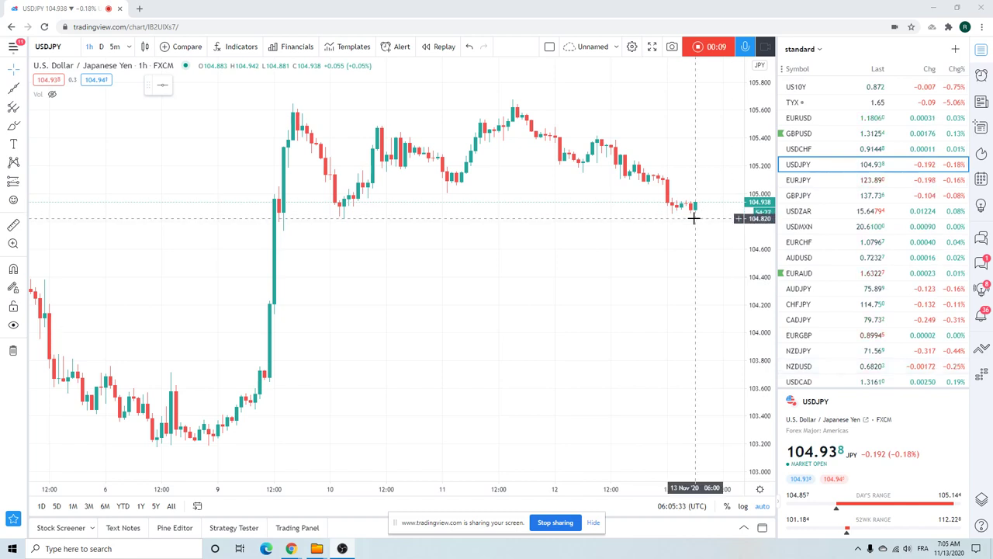
{"action": "scroll", "coordinate": [693, 218], "scroll_direction": "down", "scroll_amount": 4}
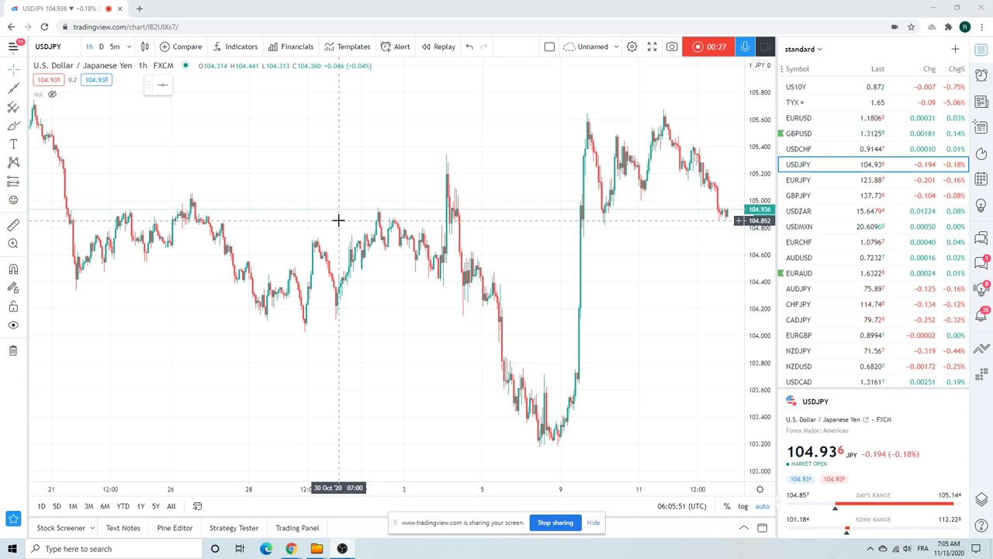
{"action": "scroll", "coordinate": [338, 220], "scroll_direction": "up", "scroll_amount": 3}
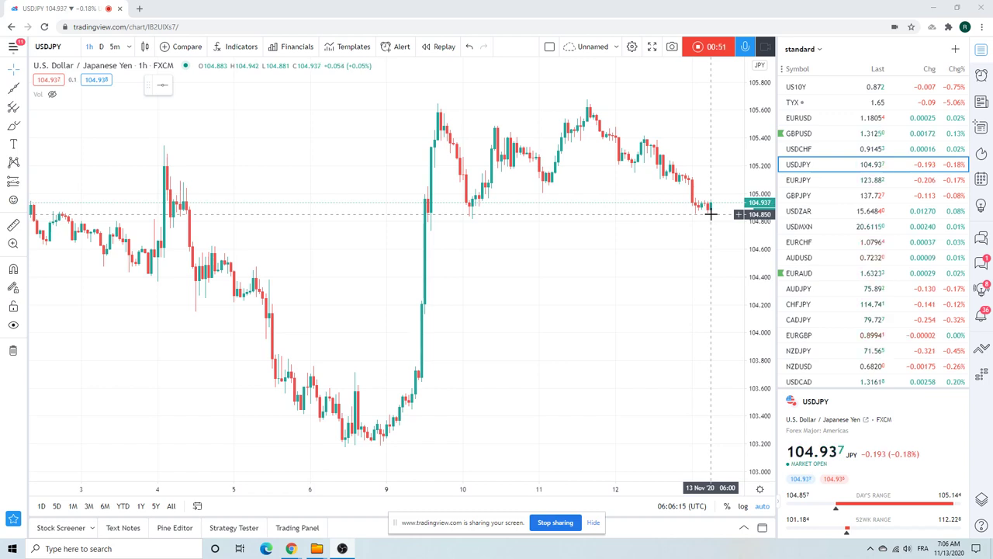
{"action": "left_click", "coordinate": [807, 149]}
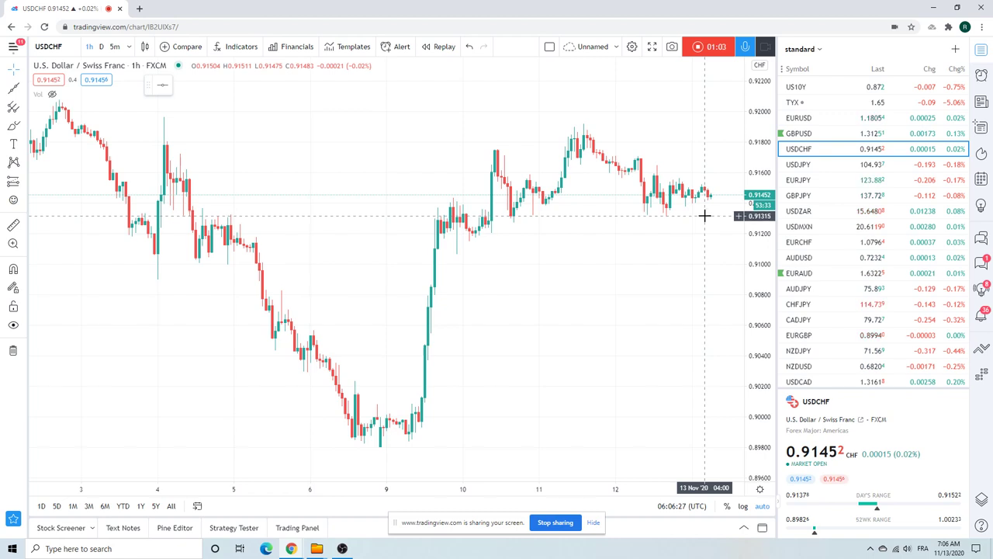
{"action": "left_click", "coordinate": [798, 166]}
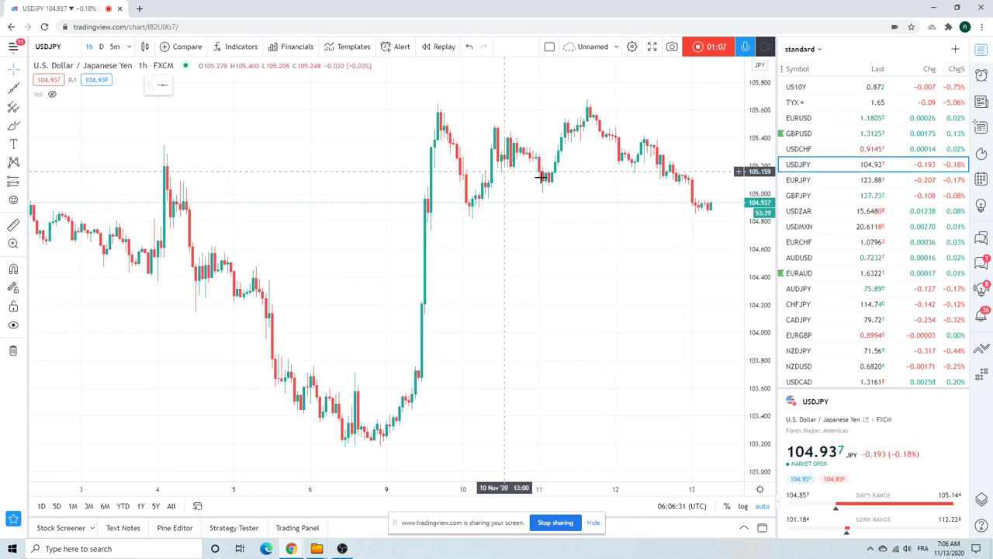
{"action": "left_click", "coordinate": [797, 152]}
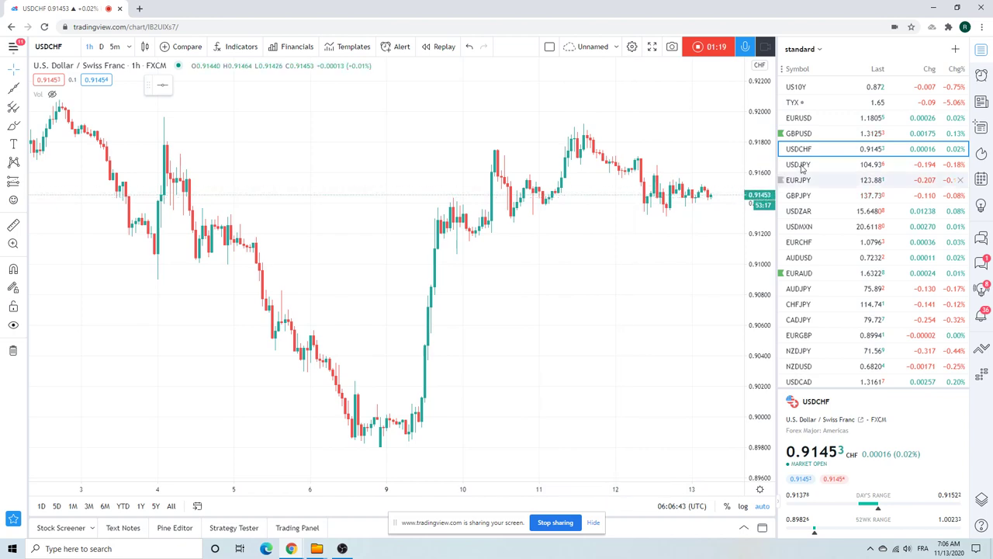
{"action": "left_click", "coordinate": [801, 118]}
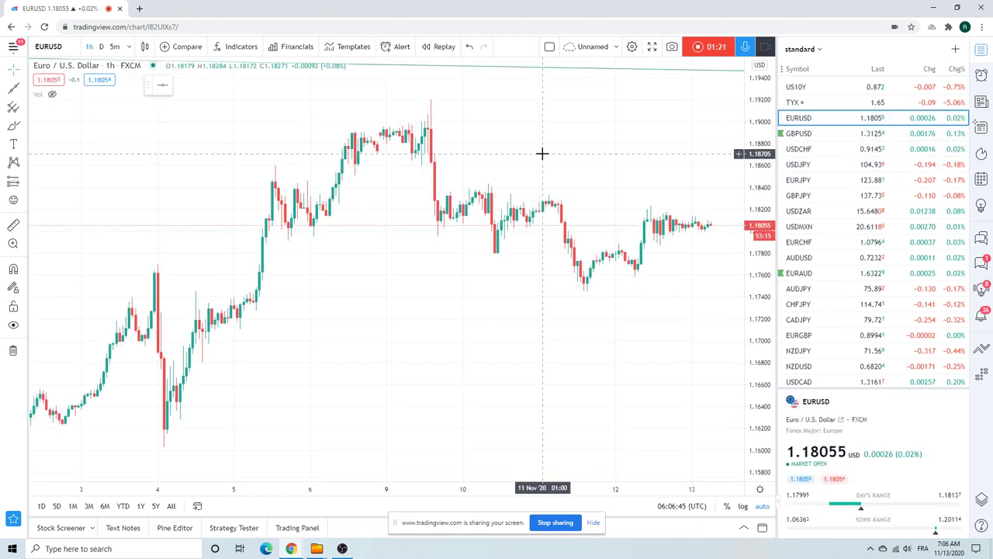
{"action": "scroll", "coordinate": [545, 163], "scroll_direction": "down", "scroll_amount": 8}
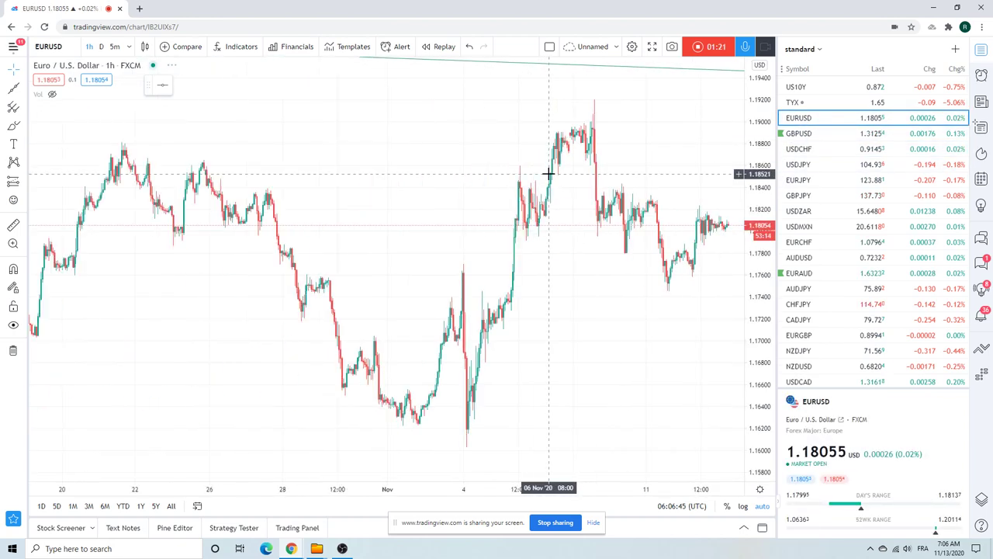
Step: Put EURUSD on the daily interval and zoom in, then step down the watchlist to USDZAR
{"action": "left_click", "coordinate": [102, 47]}
{"action": "scroll", "coordinate": [450, 169], "scroll_direction": "up", "scroll_amount": 3}
{"action": "scroll", "coordinate": [450, 168], "scroll_direction": "up", "scroll_amount": 5}
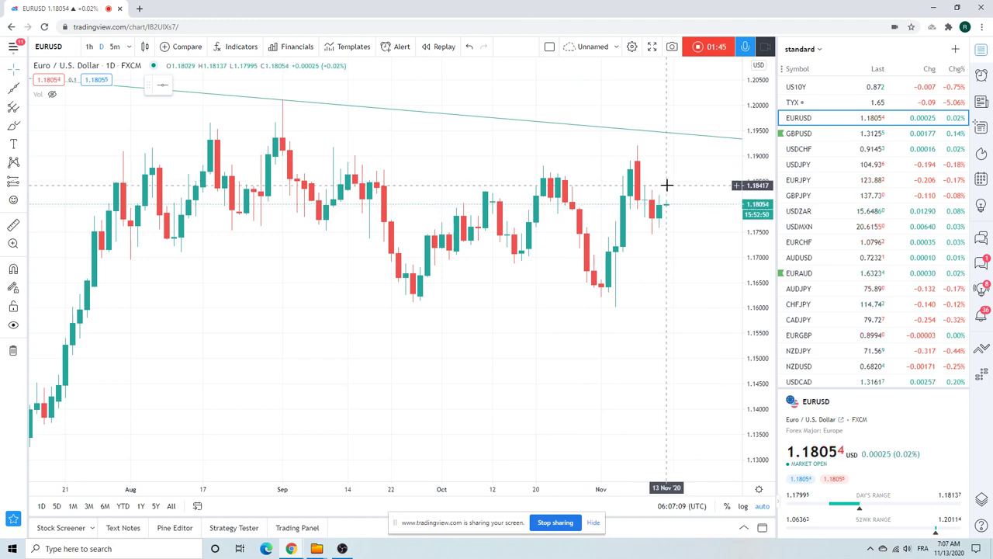
{"action": "key", "text": "Down"}
{"action": "key", "text": "Down"}
{"action": "key", "text": "Down"}
{"action": "key", "text": "Down"}
{"action": "key", "text": "Down"}
{"action": "key", "text": "Down"}
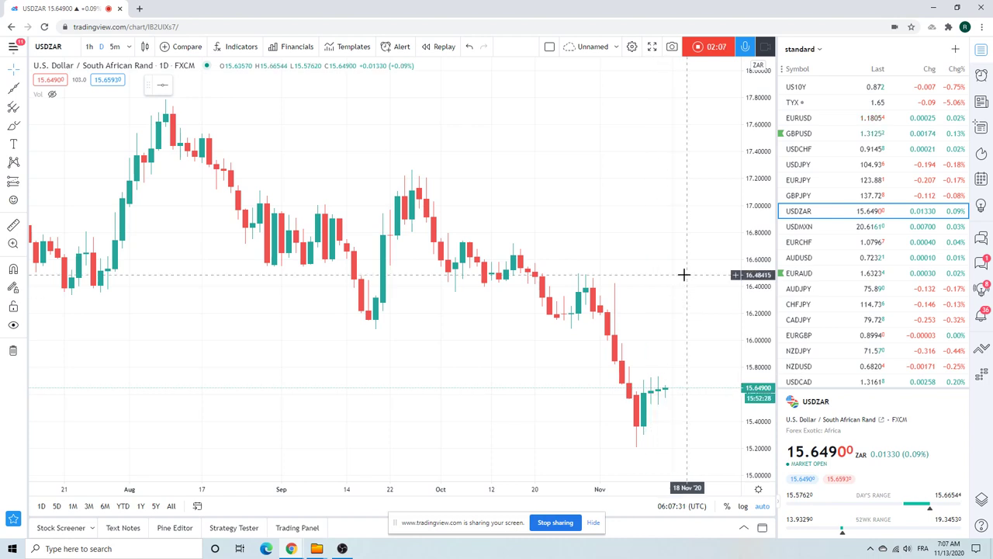
Step: Set USDZAR to the 1-hour interval and zoom out, then load the AUDUSD chart
{"action": "left_click", "coordinate": [89, 46]}
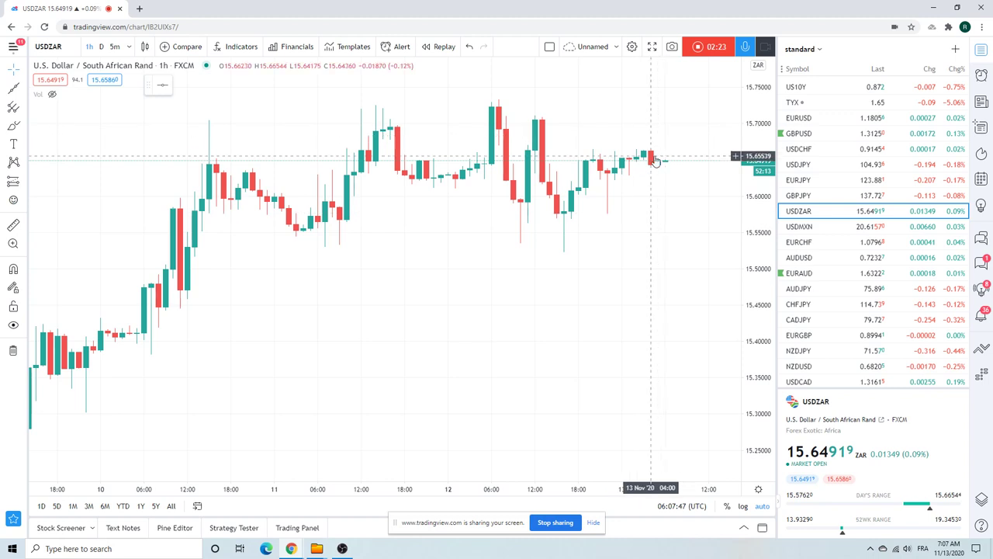
{"action": "scroll", "coordinate": [652, 159], "scroll_direction": "down", "scroll_amount": 5}
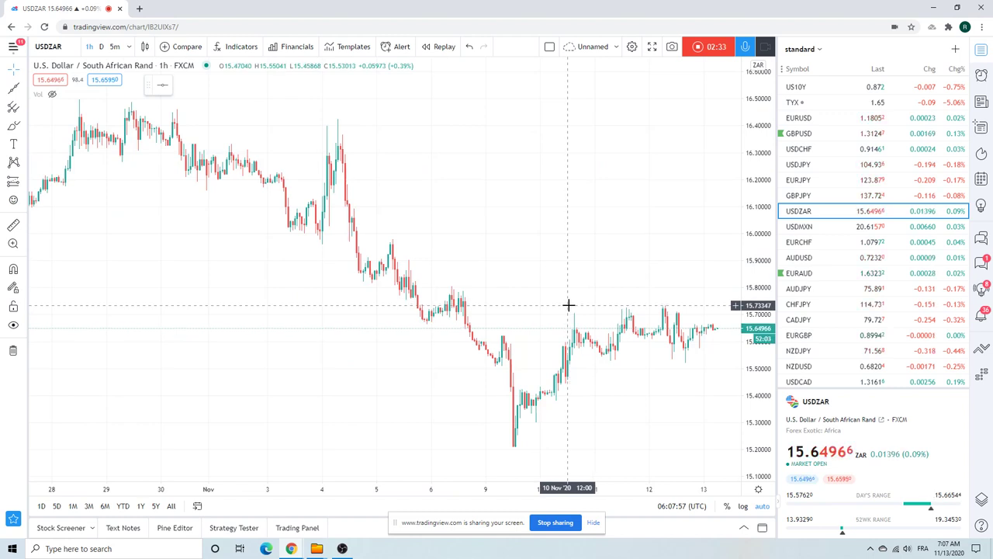
{"action": "left_click", "coordinate": [799, 256]}
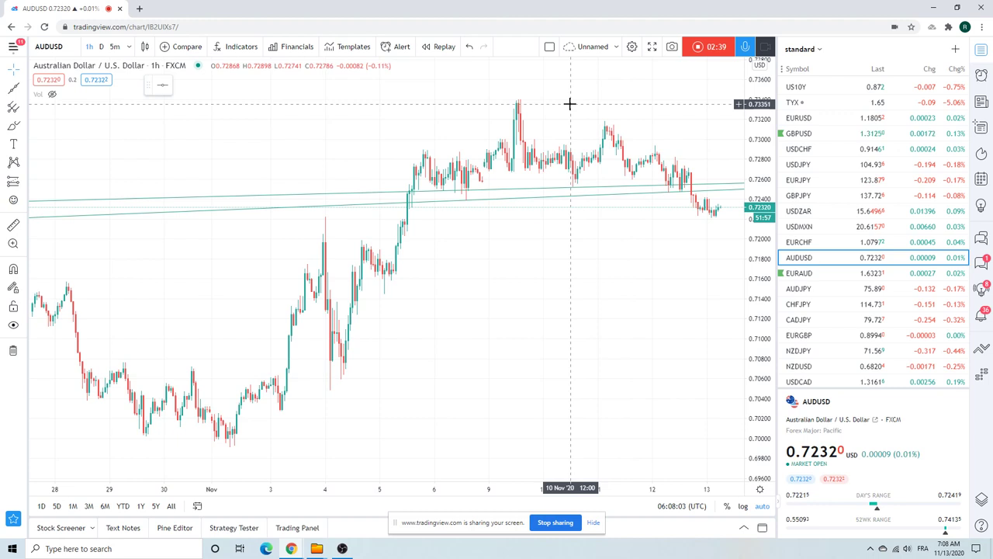
Step: Hide one extended trendline on AUDUSD, then switch to the AUDJPY chart
{"action": "right_click", "coordinate": [561, 191]}
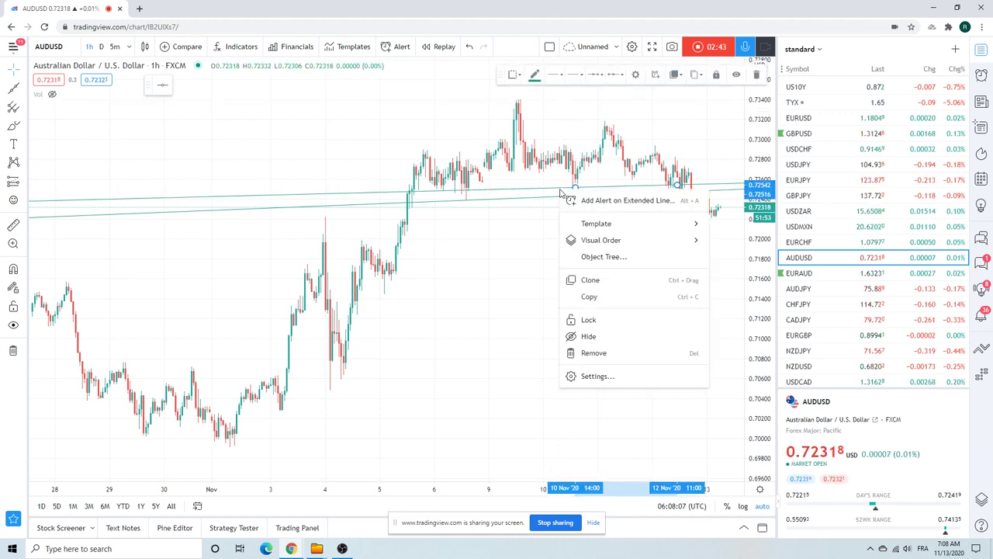
{"action": "left_click", "coordinate": [615, 338]}
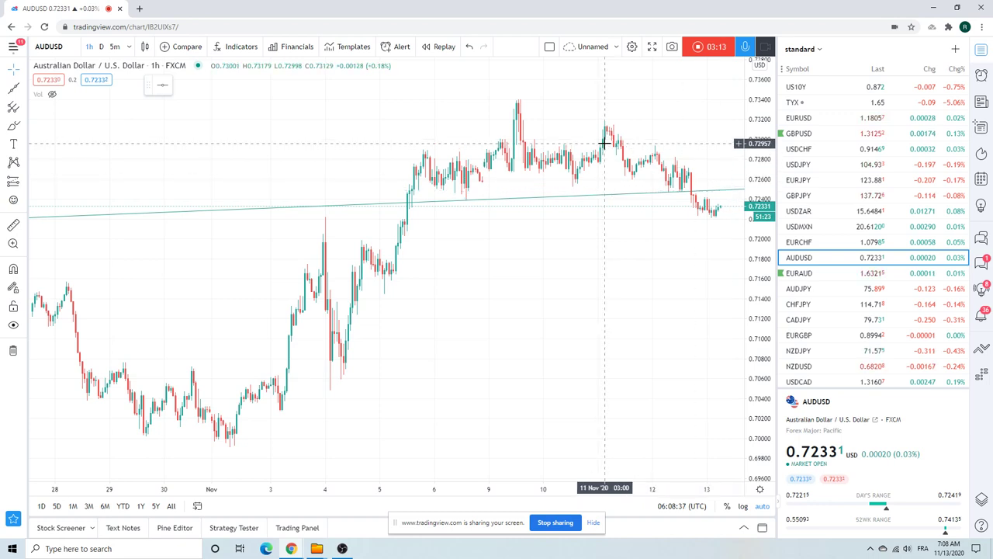
{"action": "left_click", "coordinate": [835, 289]}
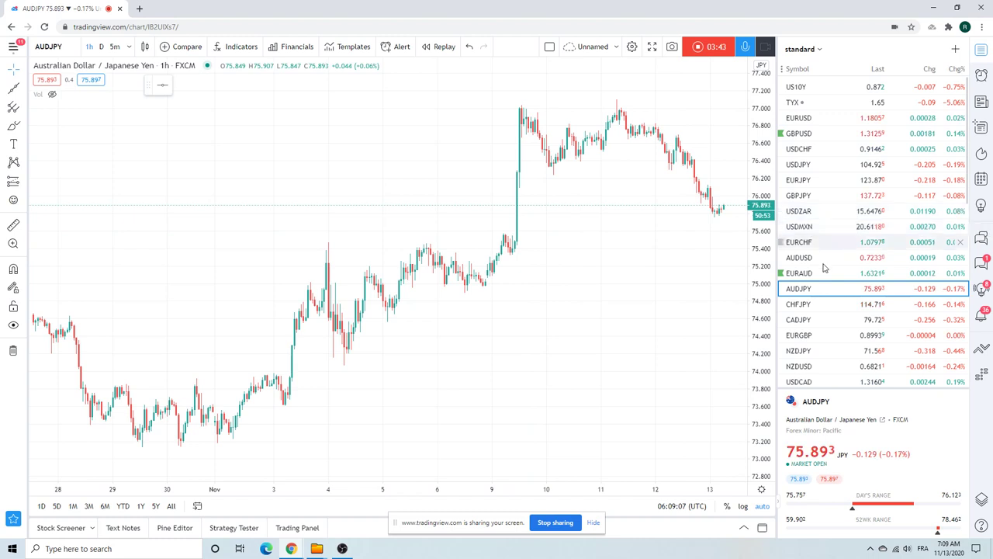
Step: Review the USDCAD chart, then scroll the watchlist down to load GC1! Gold Futures
{"action": "left_click", "coordinate": [811, 380]}
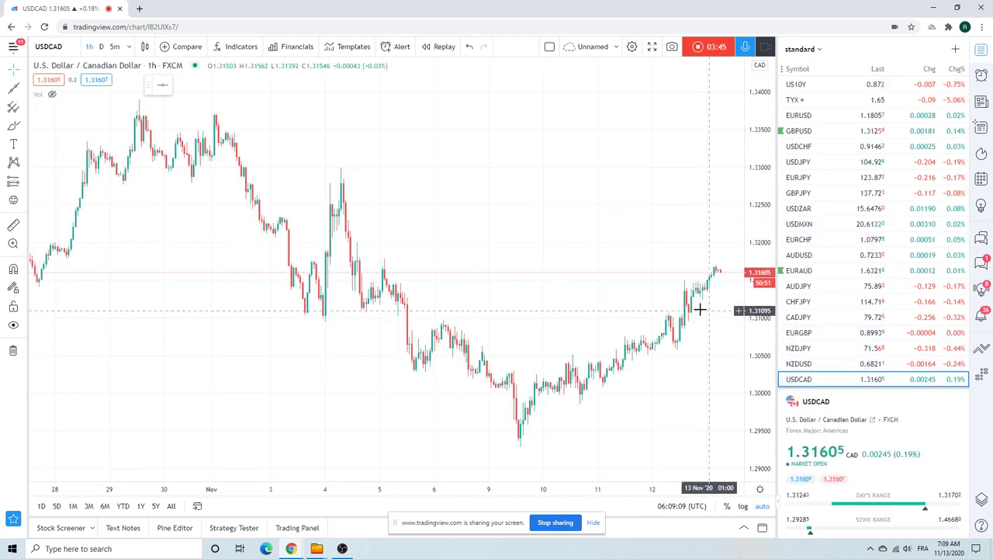
{"action": "scroll", "coordinate": [662, 274], "scroll_direction": "down", "scroll_amount": 3}
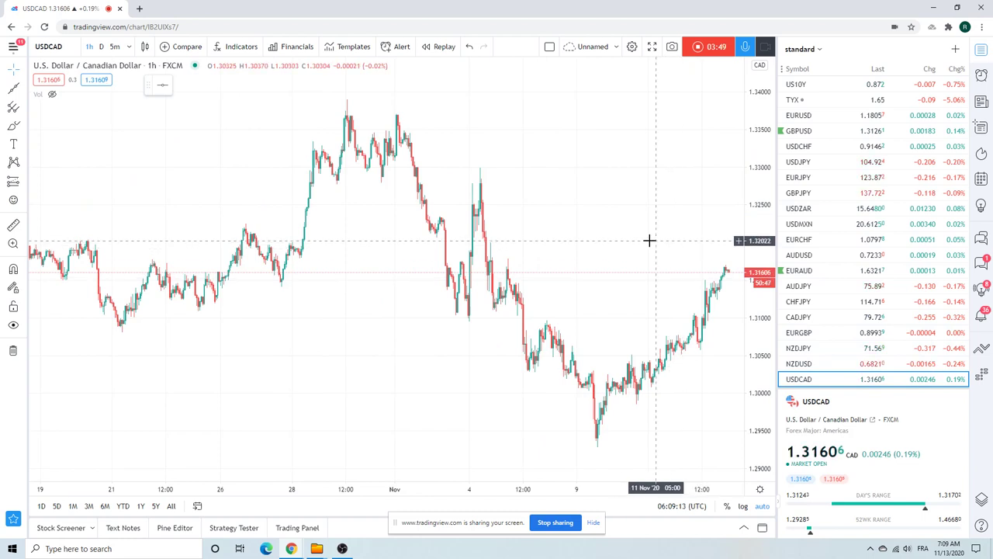
{"action": "scroll", "coordinate": [648, 240], "scroll_direction": "up", "scroll_amount": 2}
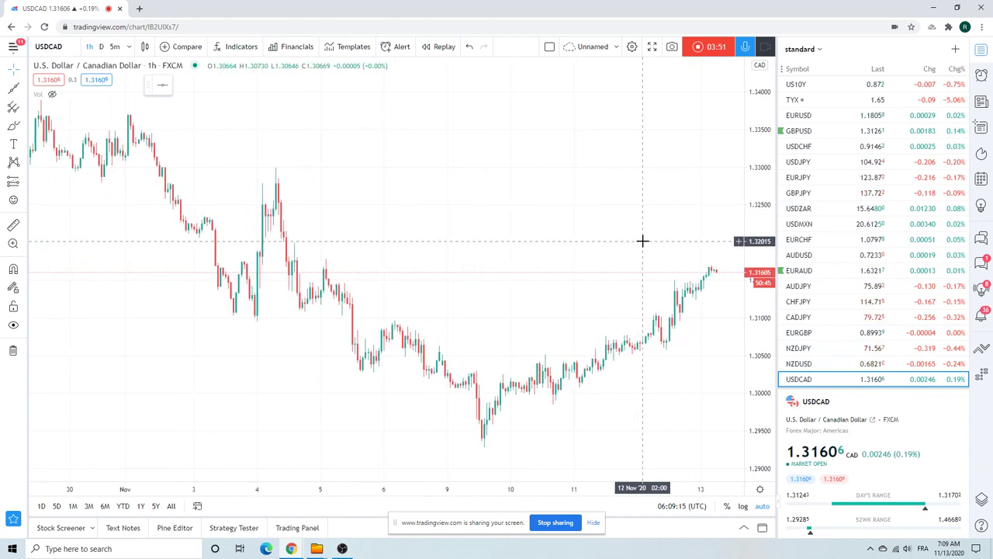
{"action": "scroll", "coordinate": [844, 231], "scroll_direction": "down", "scroll_amount": 1}
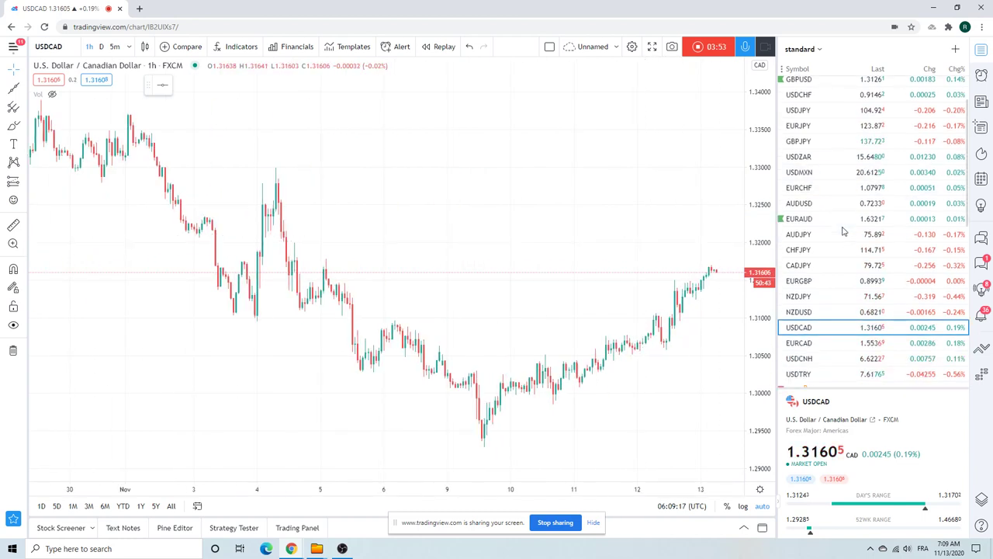
{"action": "scroll", "coordinate": [844, 231], "scroll_direction": "down", "scroll_amount": 1}
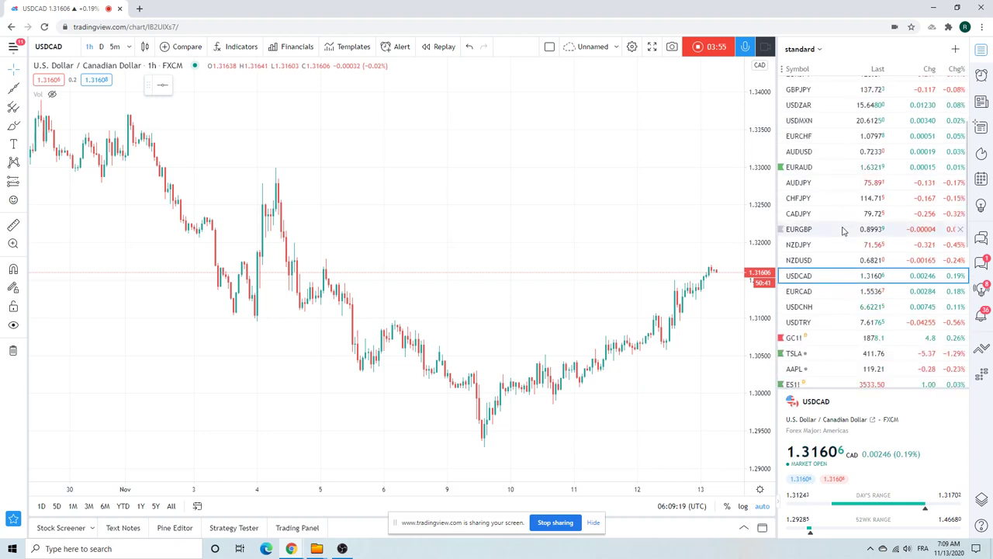
{"action": "left_click", "coordinate": [835, 337]}
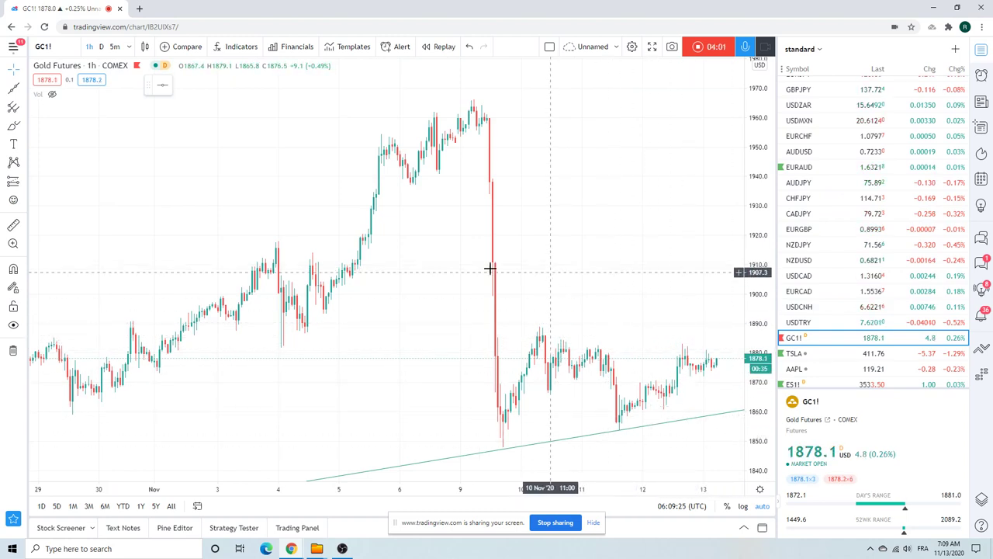
Step: Draw a descending extended line on the gold chart starting from the Nov 10 peak
{"action": "left_click", "coordinate": [24, 89]}
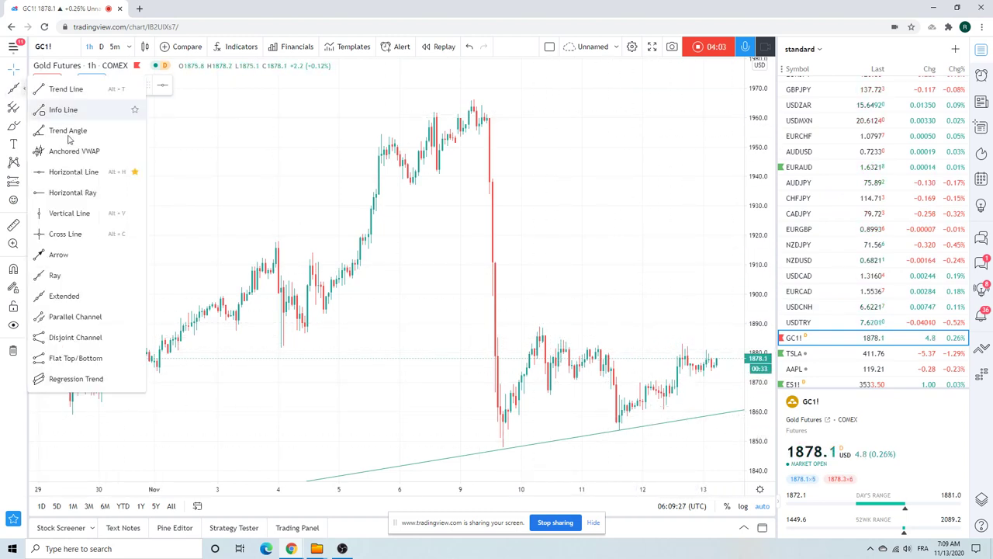
{"action": "left_click", "coordinate": [113, 295]}
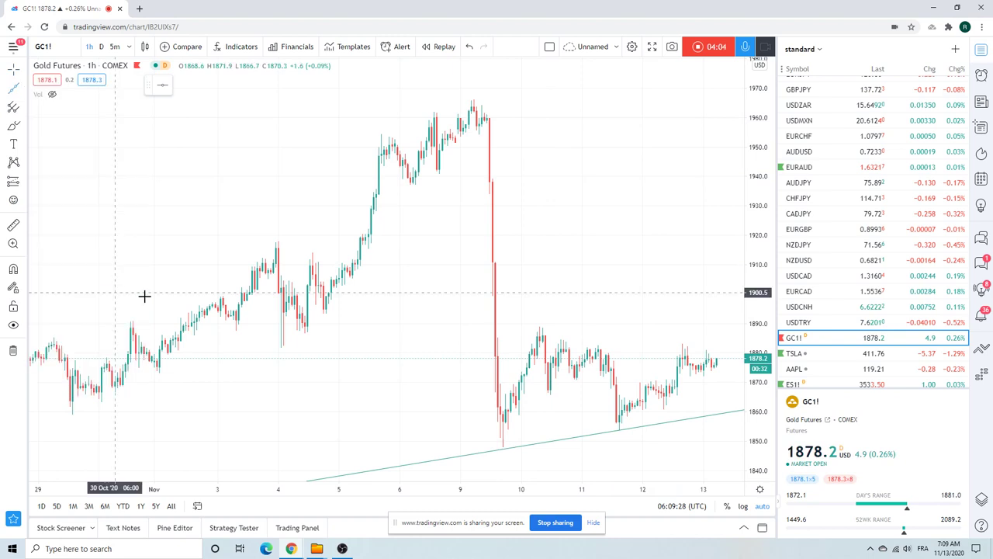
{"action": "left_click", "coordinate": [548, 327]}
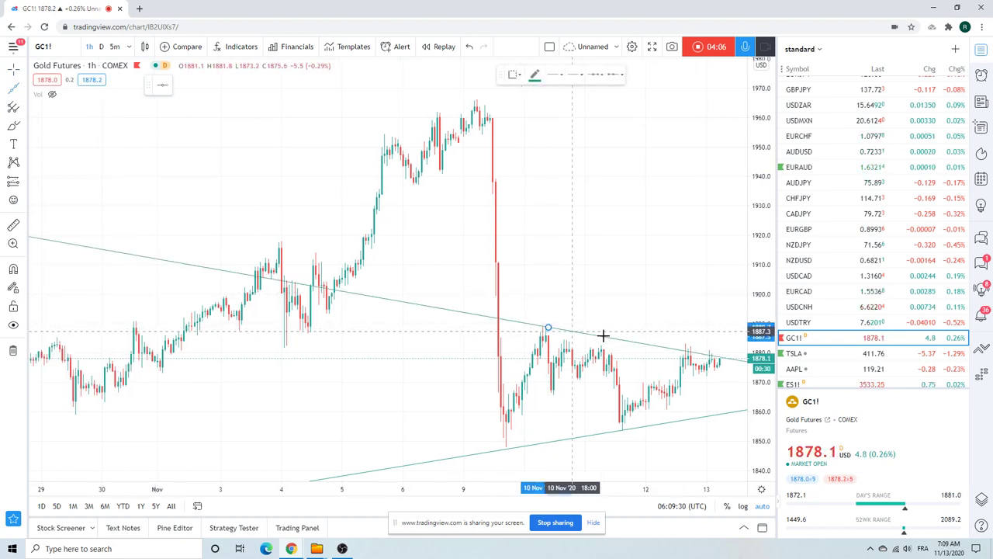
{"action": "left_click", "coordinate": [649, 339]}
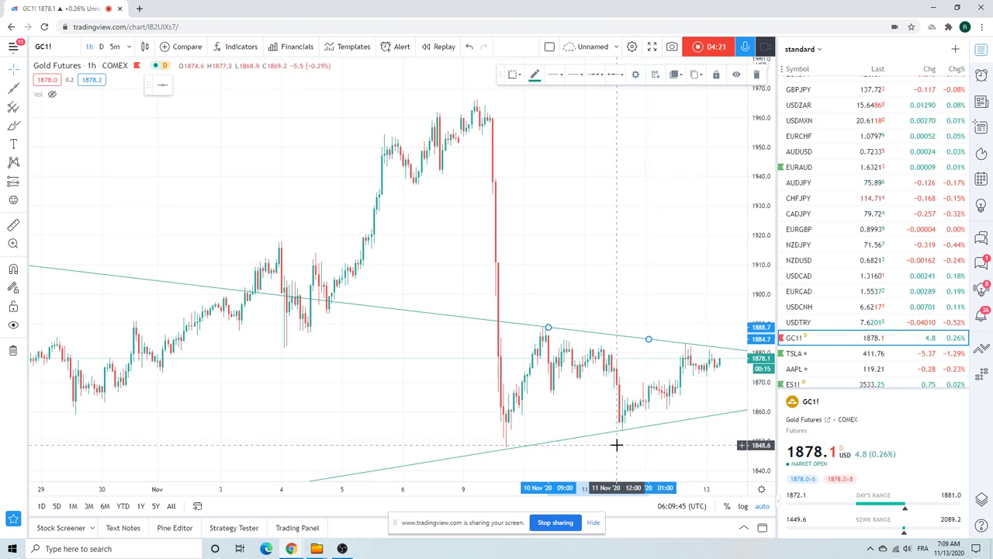
Step: Zoom the gold chart, then switch to ES1! S&P 500 E-mini Futures
{"action": "scroll", "coordinate": [638, 173], "scroll_direction": "down", "scroll_amount": 5}
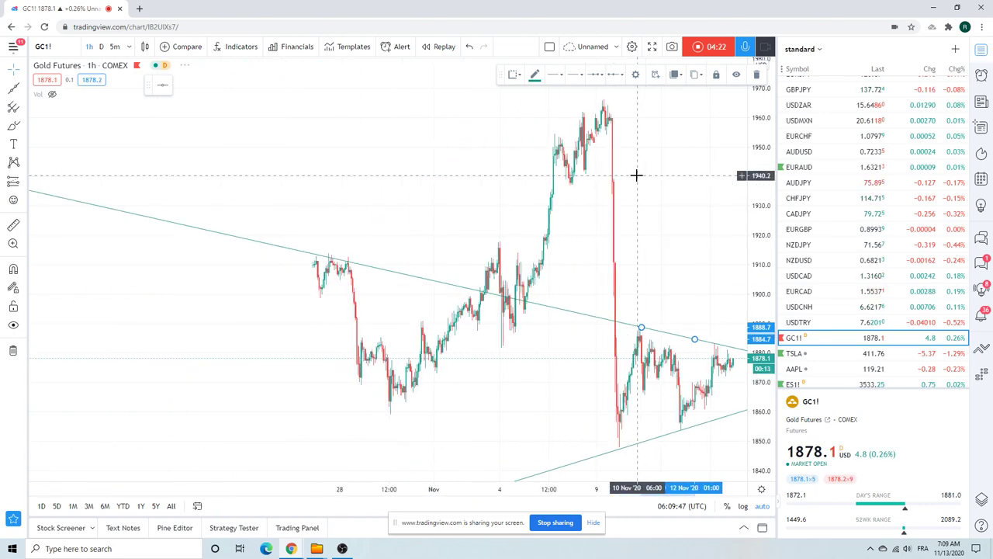
{"action": "scroll", "coordinate": [617, 168], "scroll_direction": "up", "scroll_amount": 8}
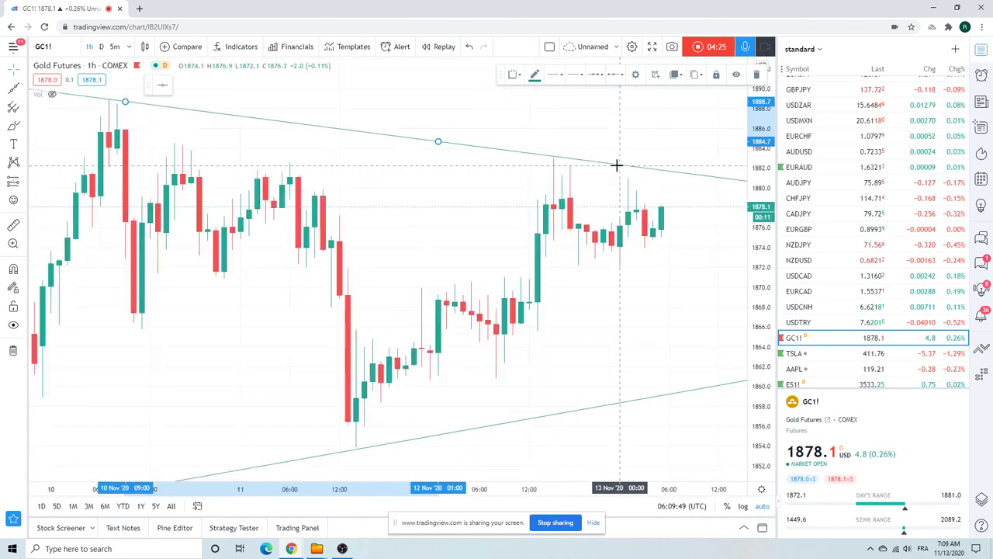
{"action": "scroll", "coordinate": [617, 168], "scroll_direction": "down", "scroll_amount": 2}
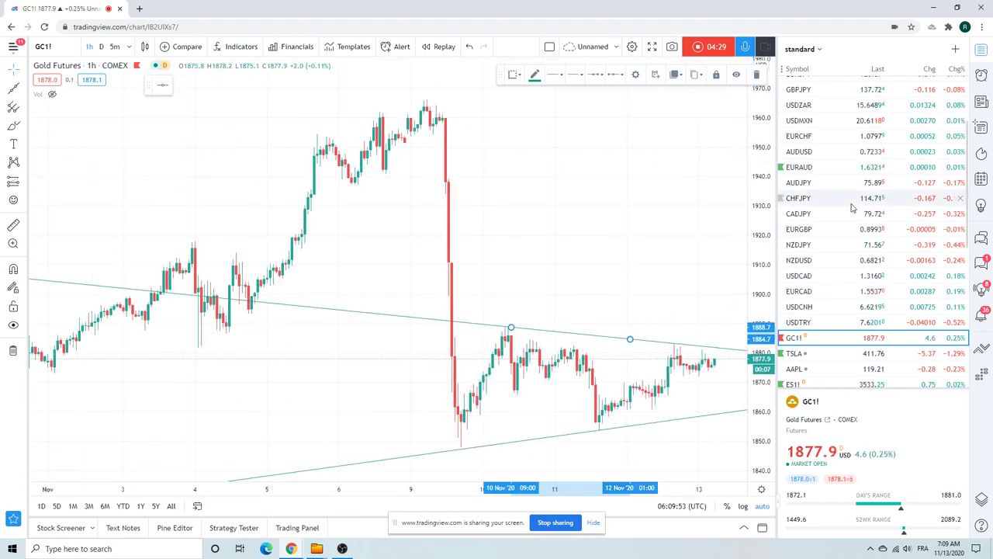
{"action": "left_click", "coordinate": [795, 384]}
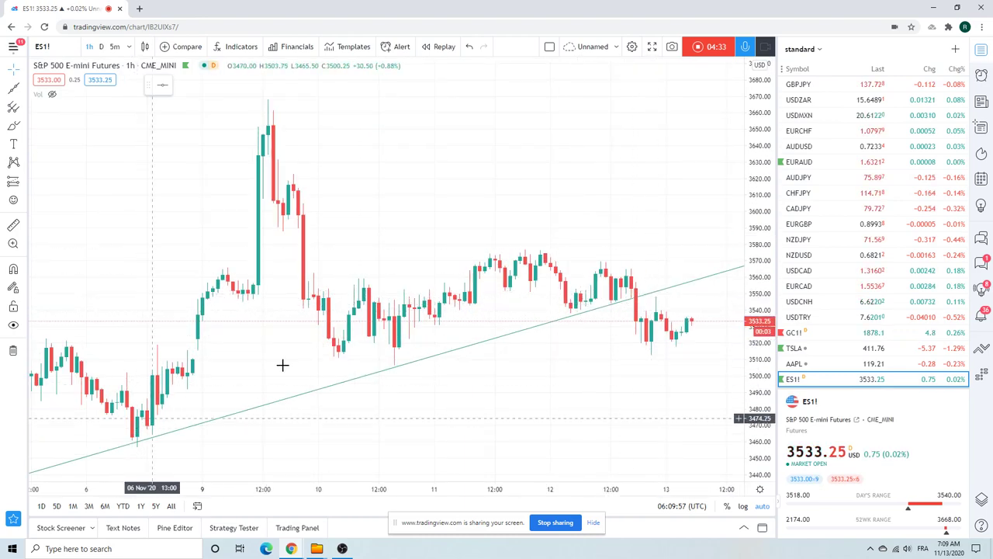
Step: Drag the green ES1! trendline's anchor so it rises beneath the recent lows, then deselect it
{"action": "scroll", "coordinate": [401, 316], "scroll_direction": "down", "scroll_amount": 2}
{"action": "left_click_drag", "start_coordinate": [466, 257], "coordinate": [530, 230]}
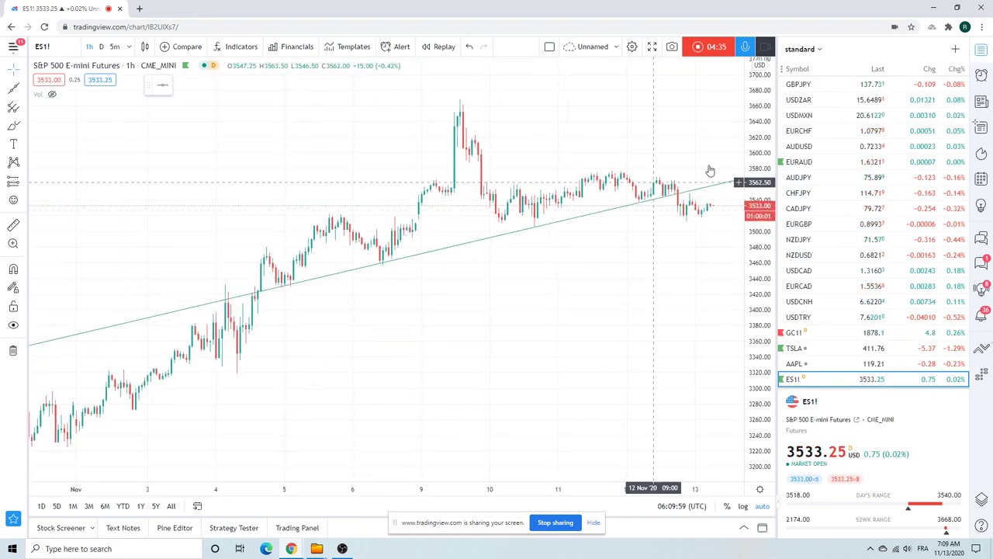
{"action": "left_click", "coordinate": [692, 193]}
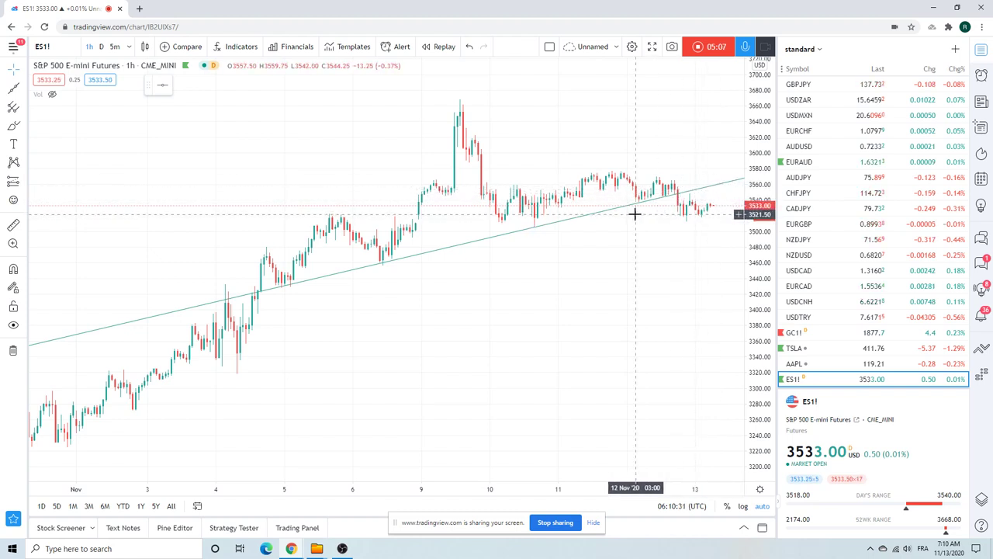
{"action": "scroll", "coordinate": [833, 218], "scroll_direction": "down", "scroll_amount": 3}
{"action": "scroll", "coordinate": [833, 218], "scroll_direction": "down", "scroll_amount": 1}
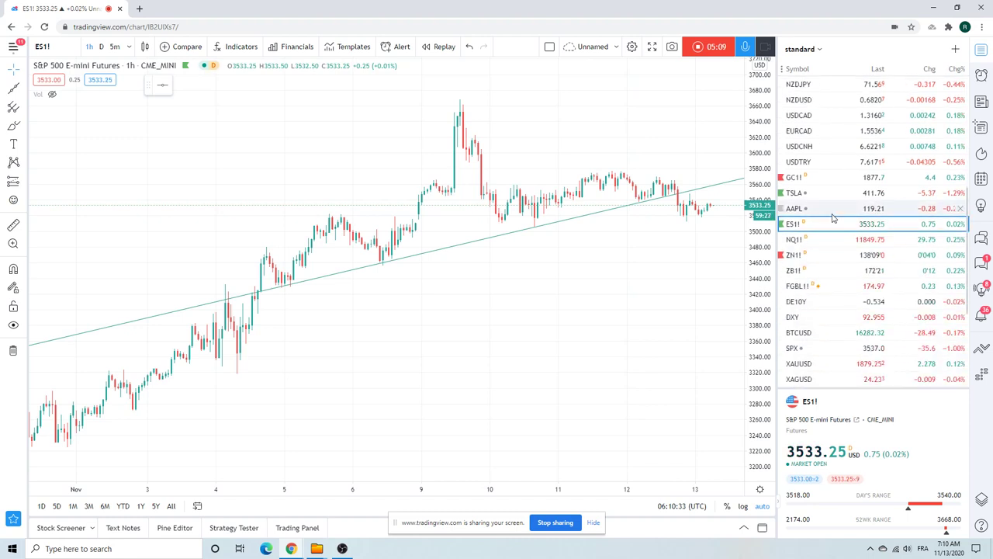
Step: Load the ZB1! T-Bond Futures chart and scroll through the watchlist
{"action": "left_click", "coordinate": [821, 271]}
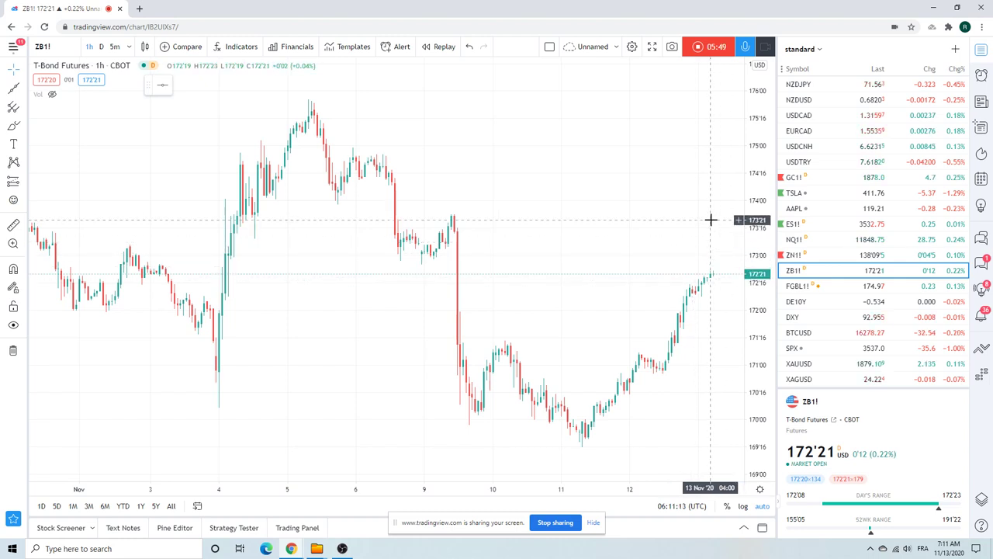
{"action": "scroll", "coordinate": [845, 201], "scroll_direction": "down", "scroll_amount": 1}
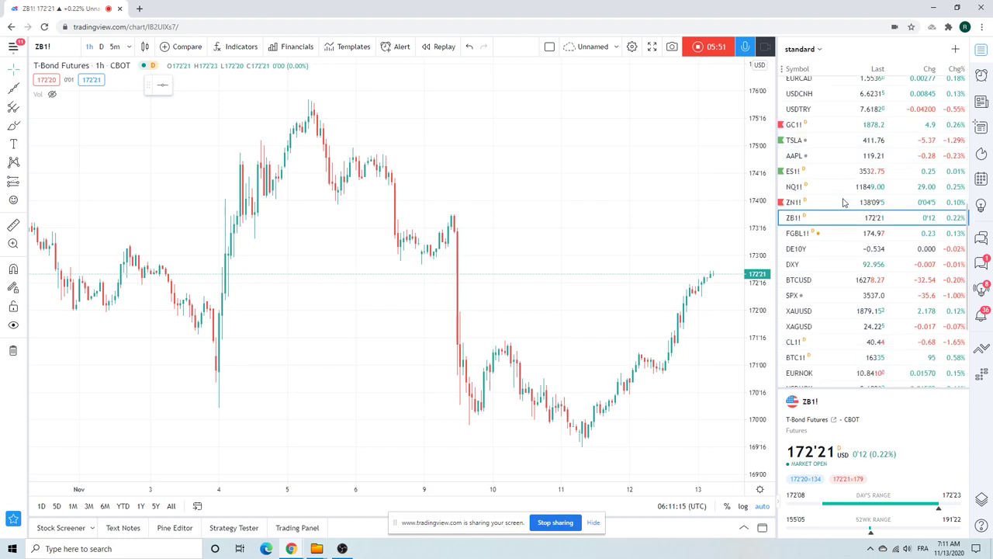
{"action": "scroll", "coordinate": [845, 202], "scroll_direction": "down", "scroll_amount": 1}
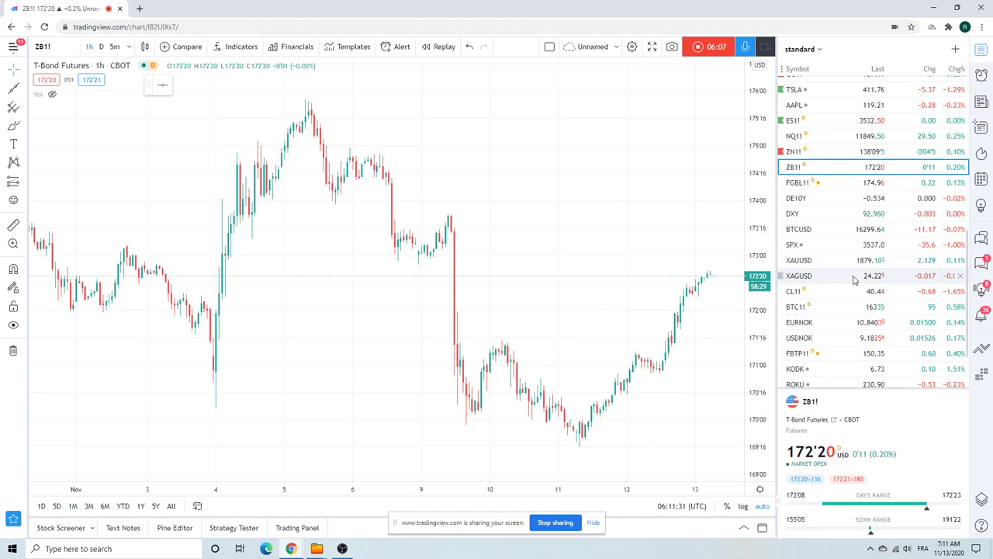
{"action": "scroll", "coordinate": [854, 281], "scroll_direction": "up", "scroll_amount": 1}
{"action": "scroll", "coordinate": [854, 281], "scroll_direction": "down", "scroll_amount": 1}
Step: Load CL1! Light Crude Oil Futures on daily candles and zoom in and out
{"action": "left_click", "coordinate": [807, 295]}
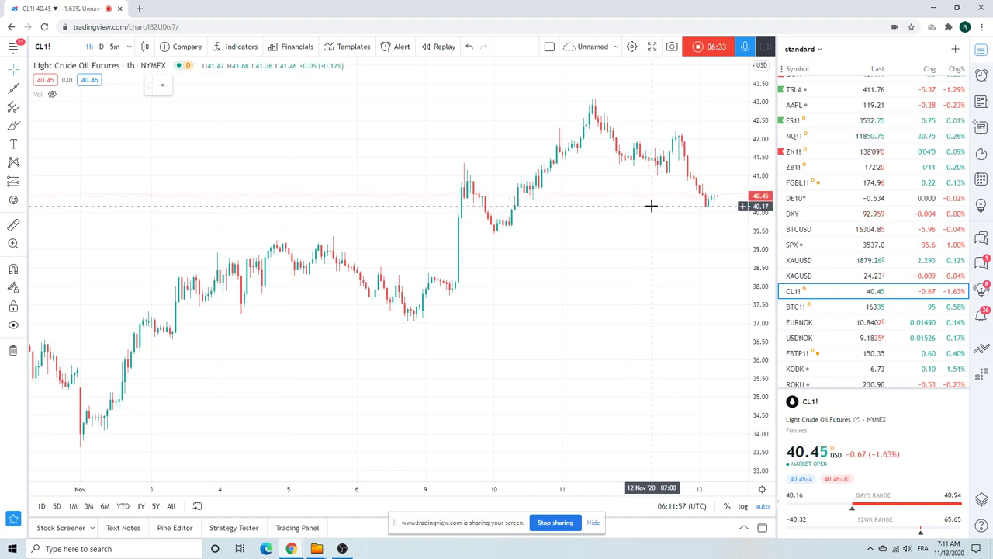
{"action": "left_click", "coordinate": [100, 46]}
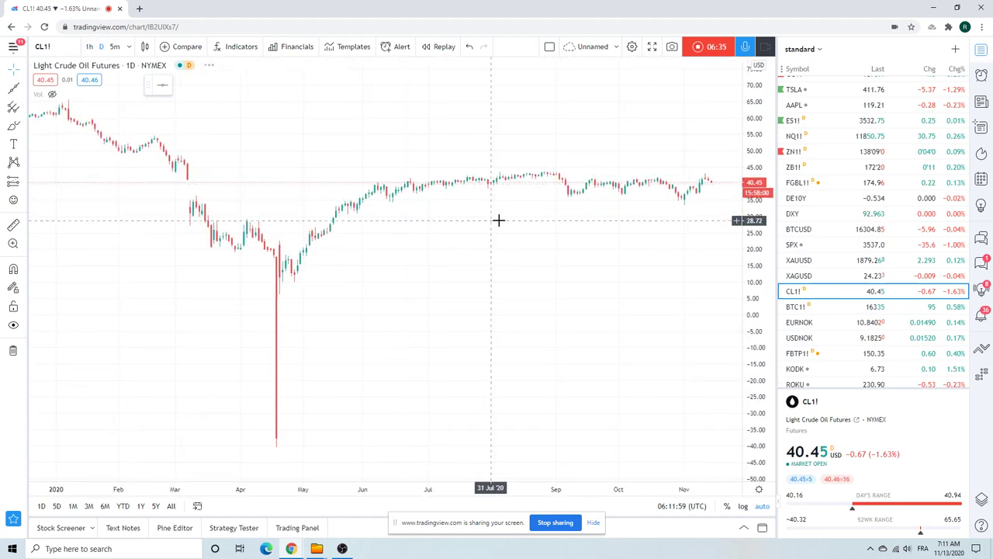
{"action": "scroll", "coordinate": [498, 221], "scroll_direction": "up", "scroll_amount": 5}
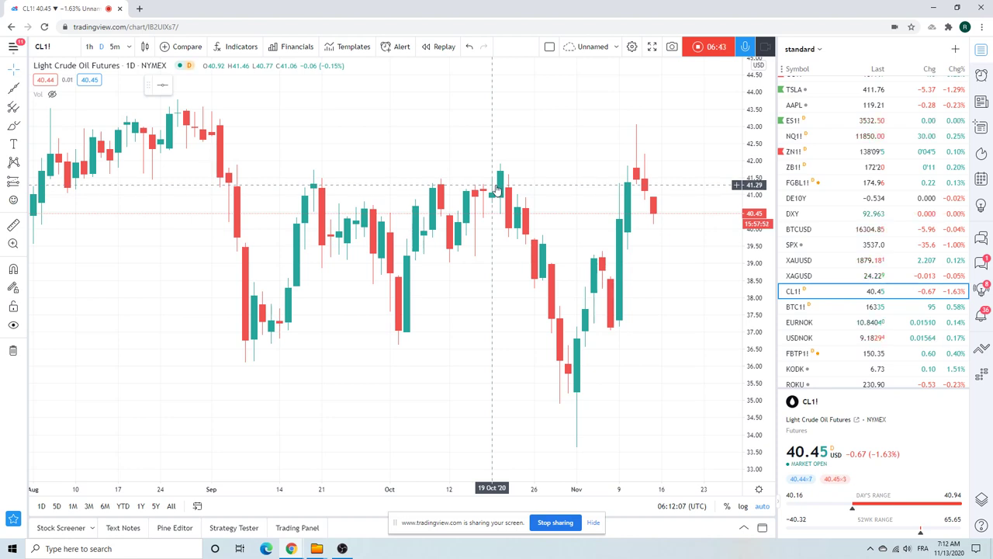
{"action": "scroll", "coordinate": [497, 190], "scroll_direction": "down", "scroll_amount": 5}
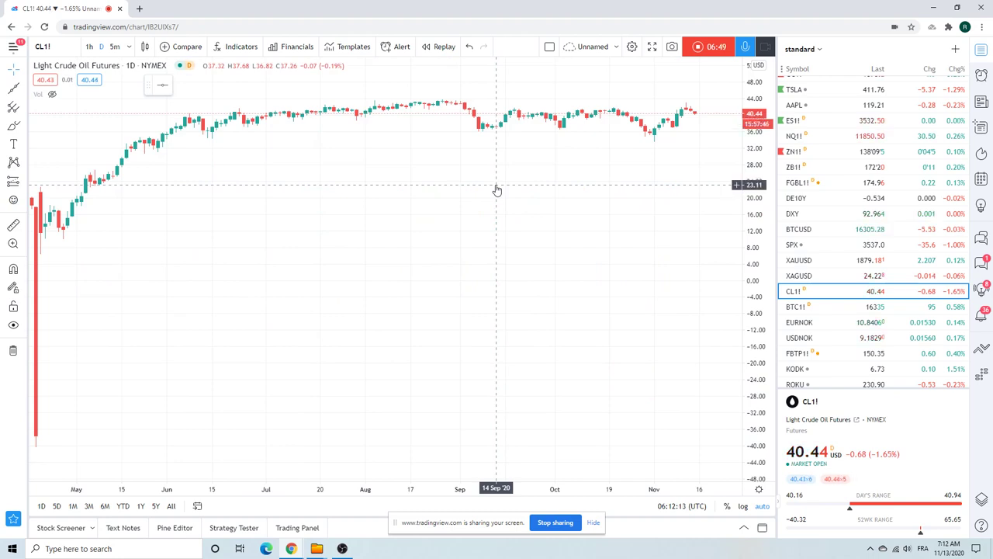
Step: Load the daily FBTP1! EURO-BTP Futures chart and zoom in and out to review it
{"action": "left_click", "coordinate": [799, 353]}
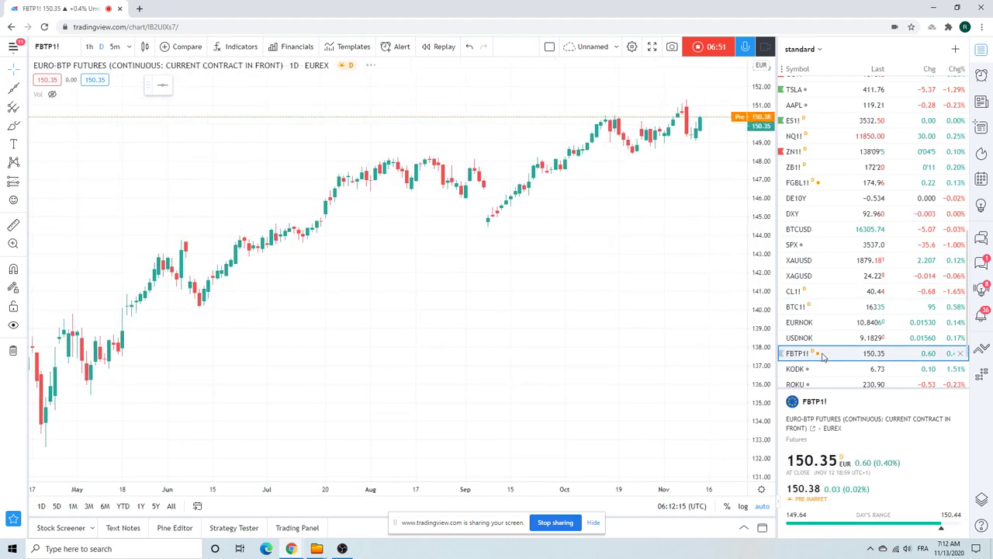
{"action": "scroll", "coordinate": [628, 342], "scroll_direction": "up", "scroll_amount": 3}
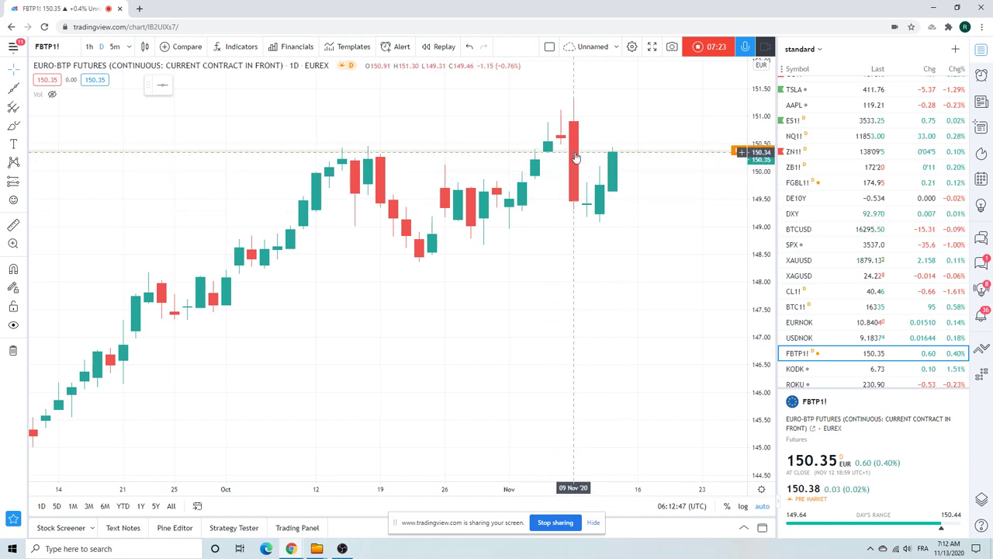
{"action": "scroll", "coordinate": [575, 158], "scroll_direction": "down", "scroll_amount": 4}
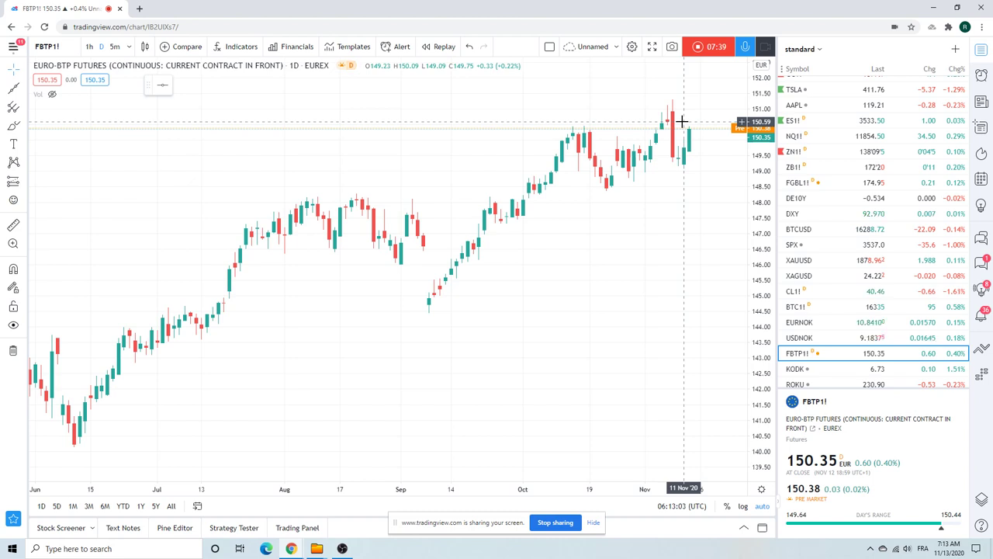
{"action": "scroll", "coordinate": [859, 169], "scroll_direction": "down", "scroll_amount": 2}
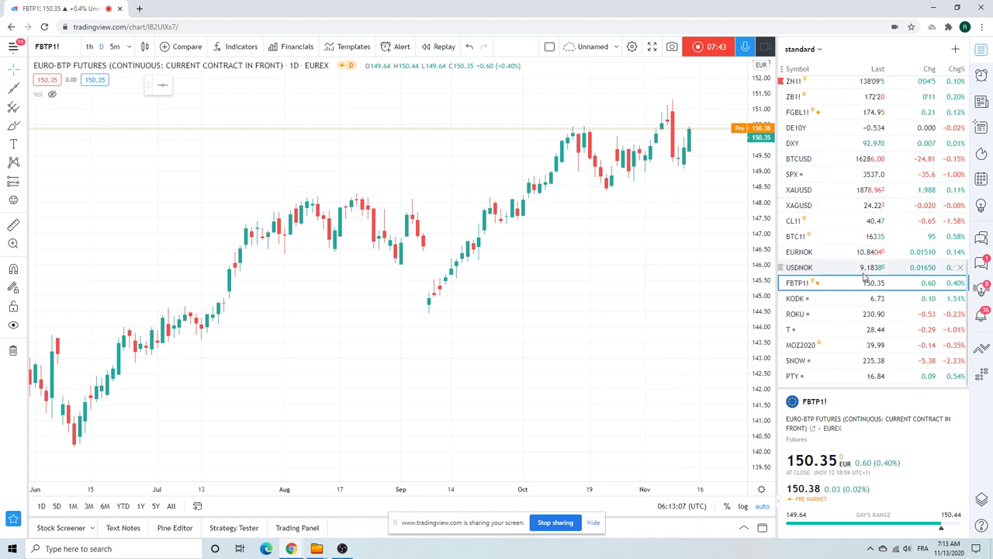
{"action": "scroll", "coordinate": [863, 276], "scroll_direction": "up", "scroll_amount": 3}
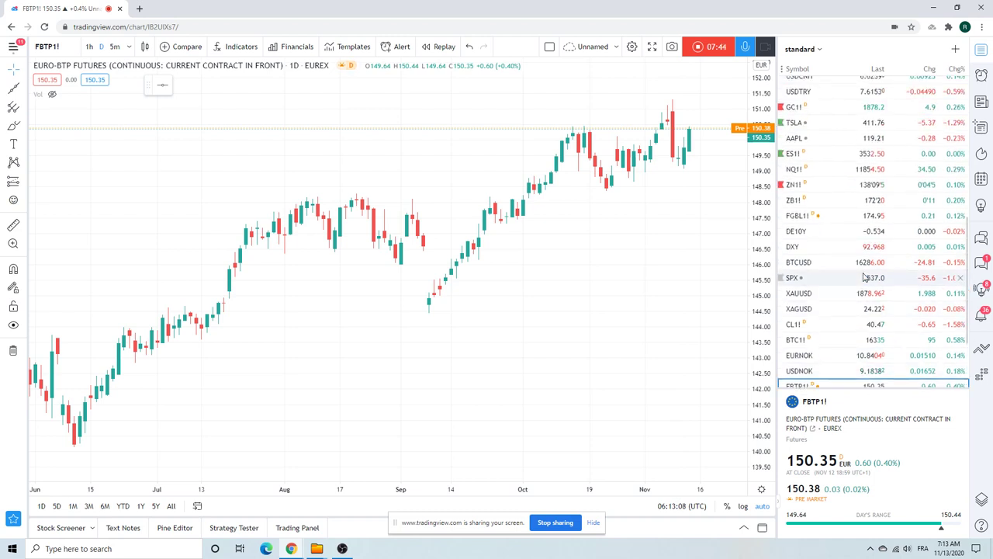
Step: Load BTCUSD (COINBASE) from the watchlist and zoom the daily chart to span March–November 2020
{"action": "left_click", "coordinate": [821, 266]}
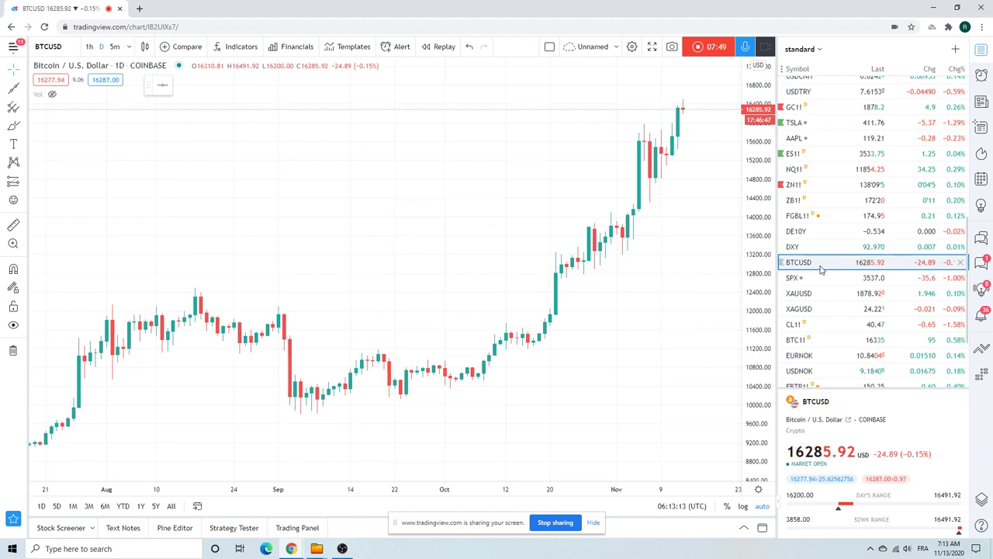
{"action": "scroll", "coordinate": [634, 248], "scroll_direction": "down", "scroll_amount": 3}
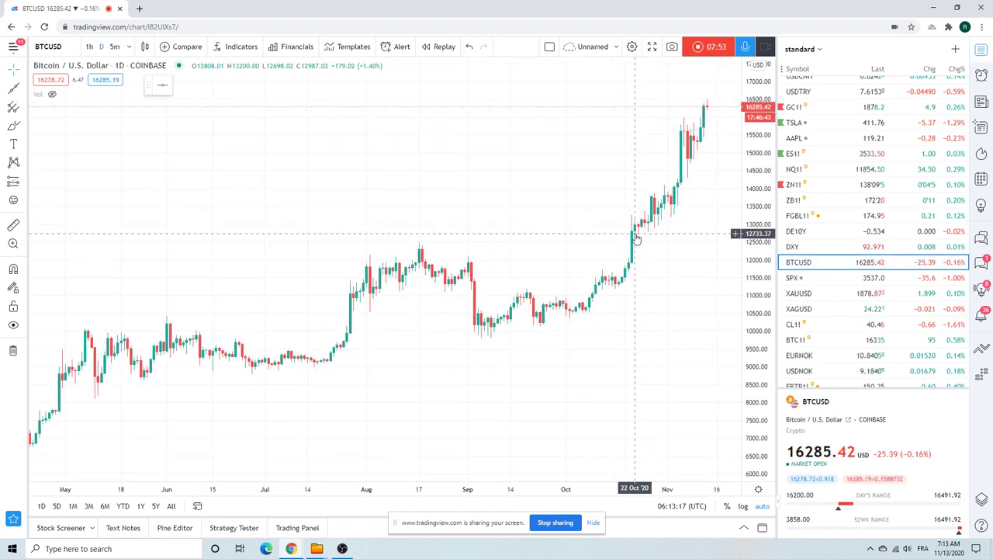
{"action": "scroll", "coordinate": [634, 236], "scroll_direction": "down", "scroll_amount": 1}
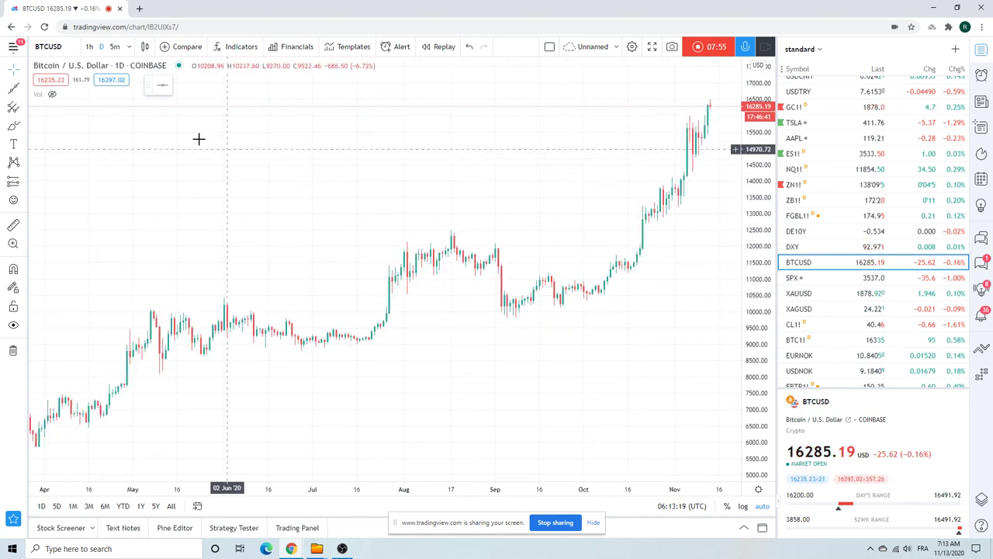
{"action": "scroll", "coordinate": [417, 231], "scroll_direction": "up", "scroll_amount": 2}
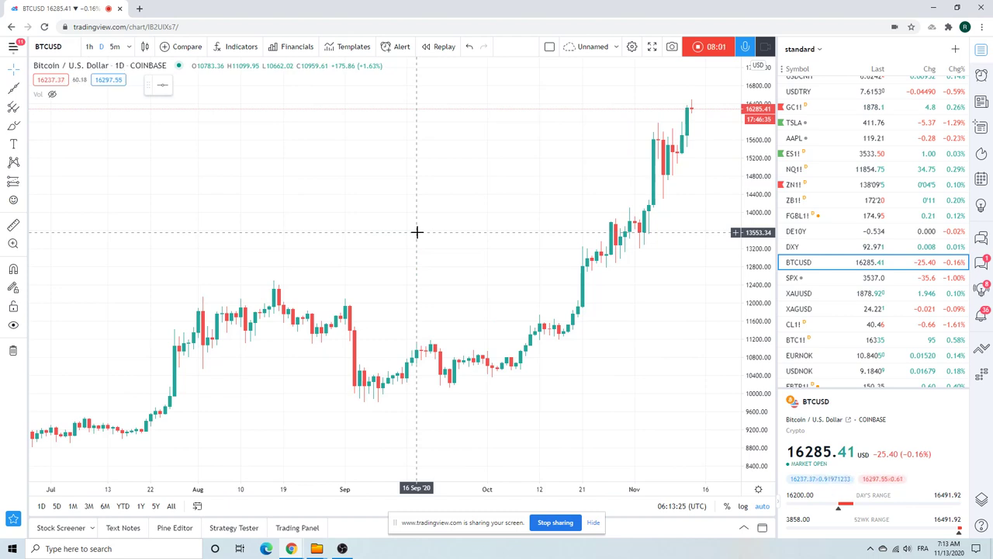
{"action": "scroll", "coordinate": [416, 231], "scroll_direction": "down", "scroll_amount": 2}
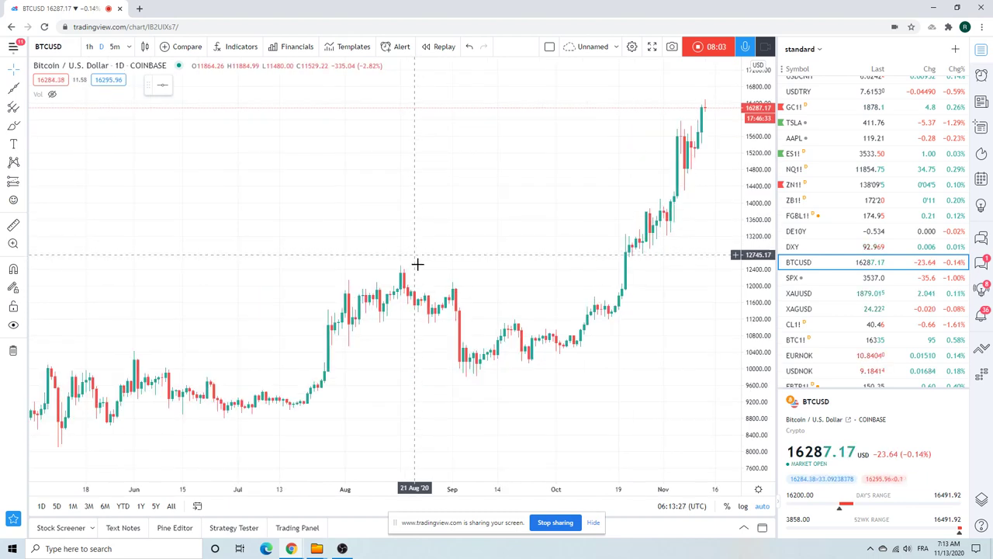
{"action": "scroll", "coordinate": [417, 265], "scroll_direction": "down", "scroll_amount": 2}
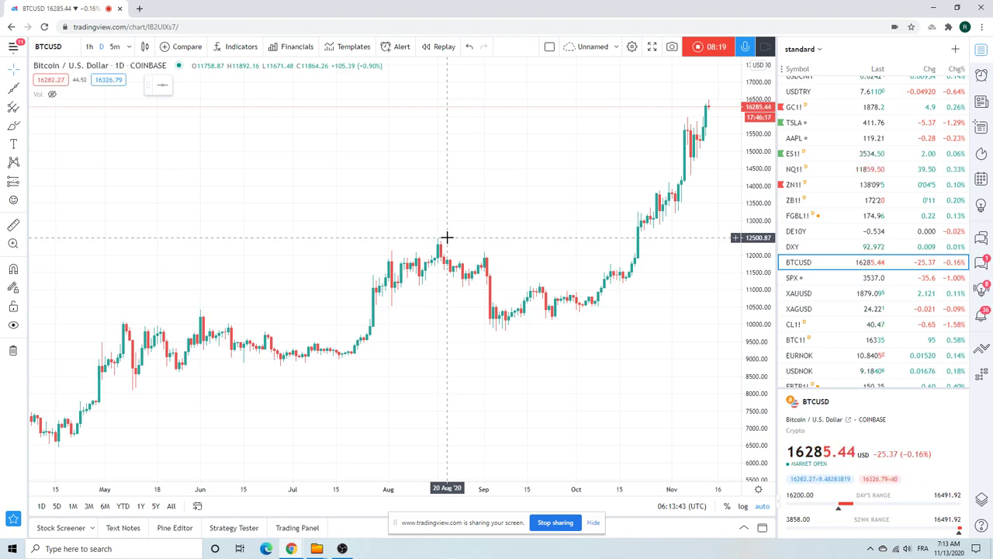
{"action": "scroll", "coordinate": [447, 237], "scroll_direction": "up", "scroll_amount": 2}
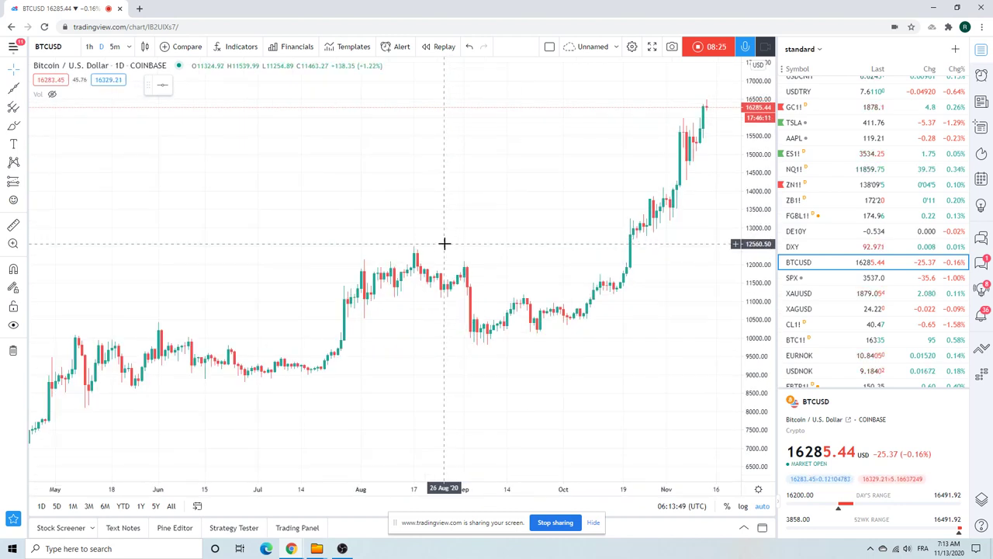
{"action": "scroll", "coordinate": [525, 194], "scroll_direction": "down", "scroll_amount": 2}
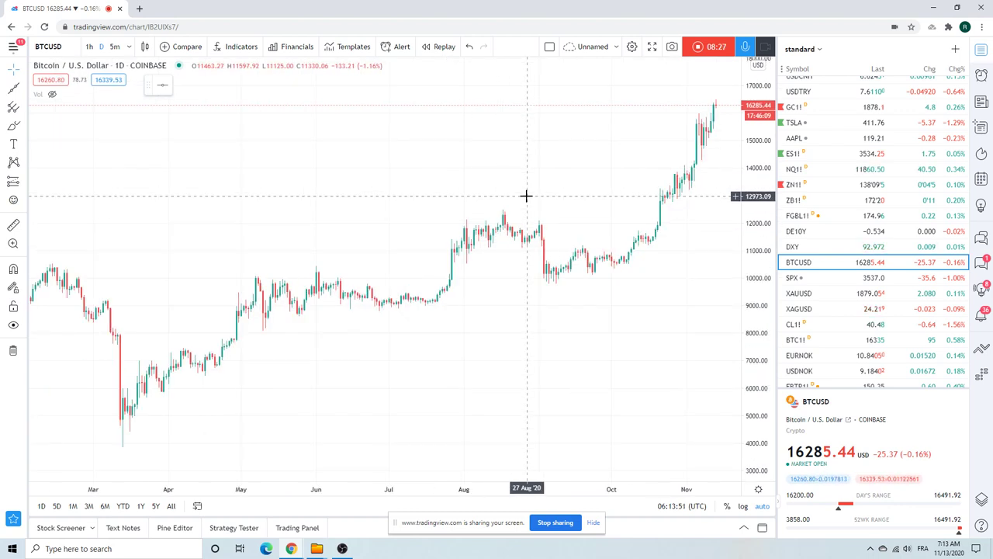
{"action": "scroll", "coordinate": [526, 195], "scroll_direction": "up", "scroll_amount": 1}
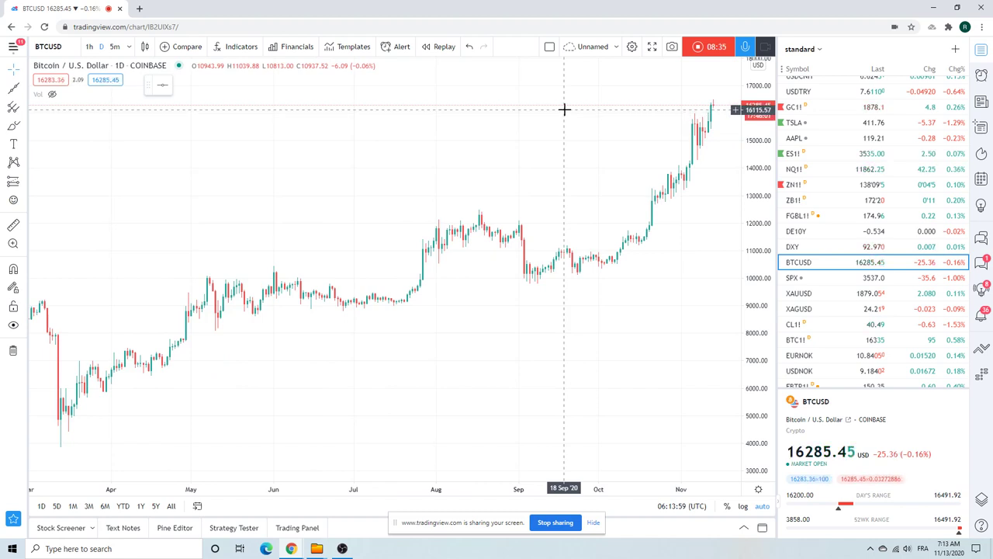
{"action": "scroll", "coordinate": [388, 272], "scroll_direction": "down", "scroll_amount": 4}
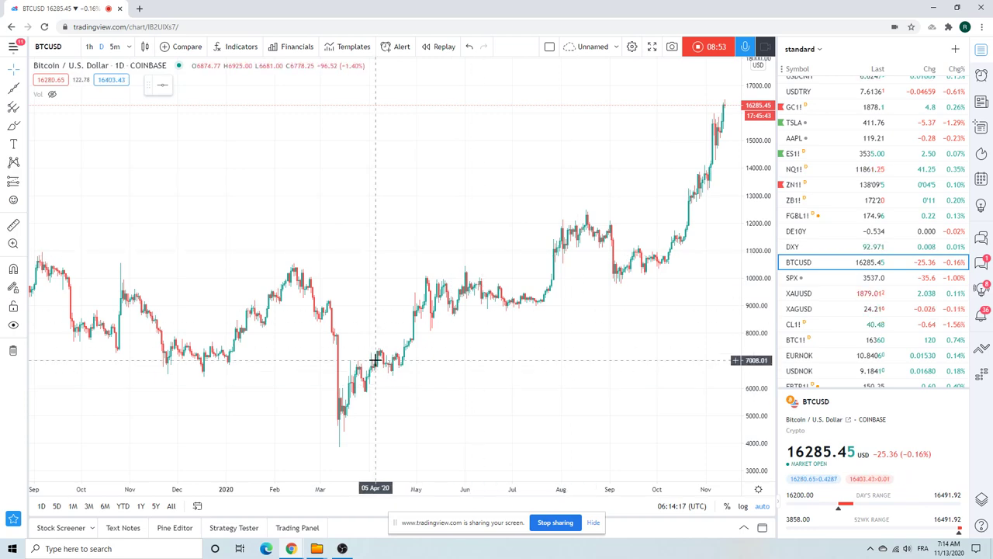
{"action": "scroll", "coordinate": [431, 345], "scroll_direction": "up", "scroll_amount": 4}
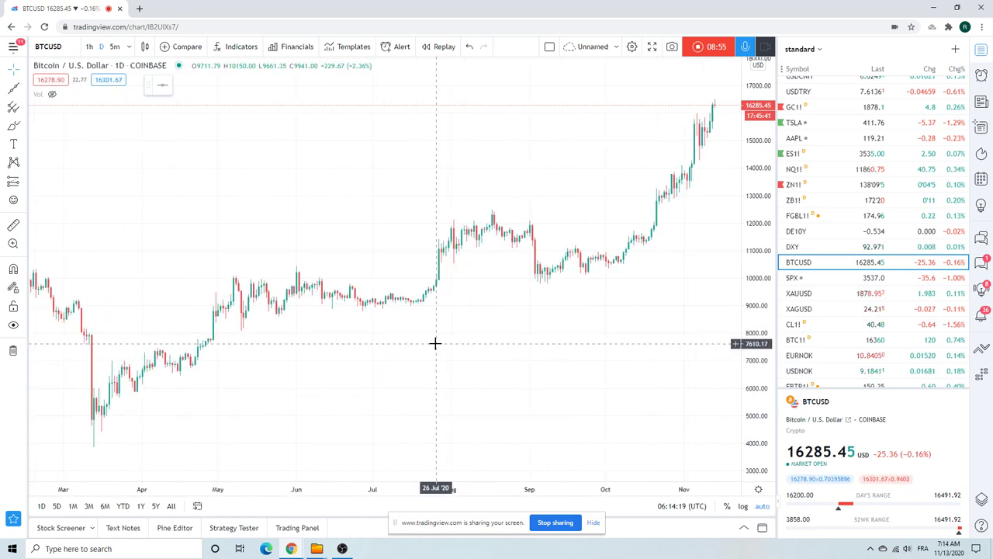
{"action": "scroll", "coordinate": [503, 268], "scroll_direction": "down", "scroll_amount": 2}
{"action": "scroll", "coordinate": [504, 269], "scroll_direction": "down", "scroll_amount": 1}
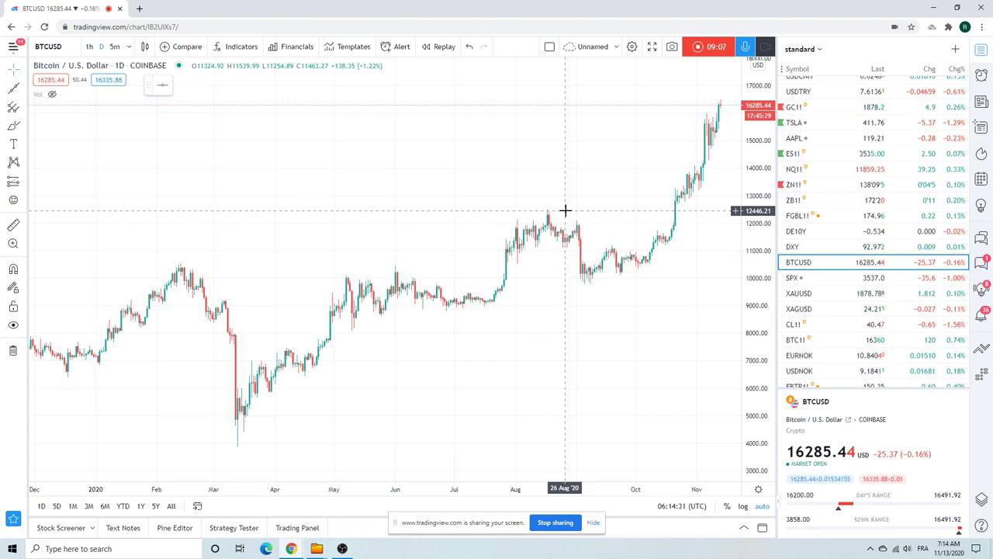
{"action": "scroll", "coordinate": [565, 209], "scroll_direction": "up", "scroll_amount": 3}
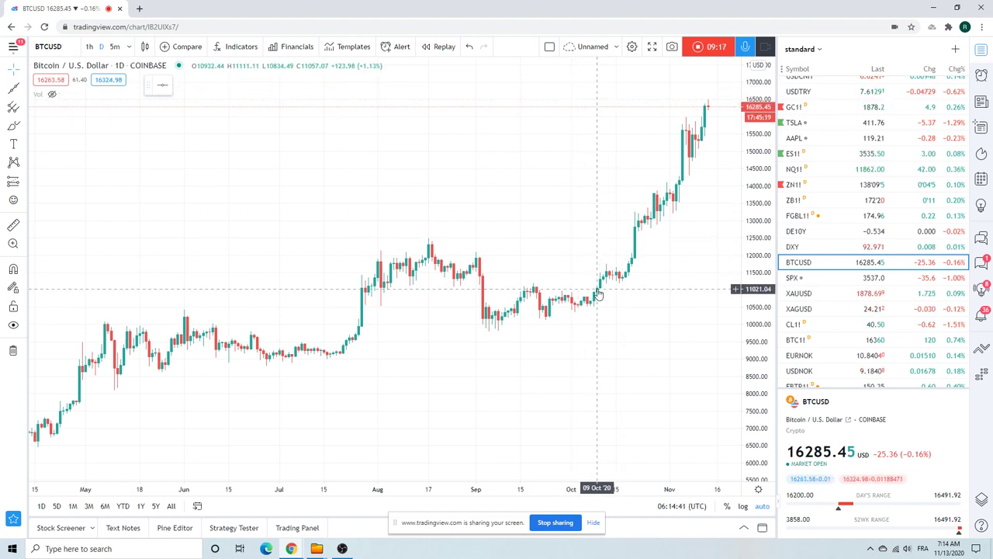
{"action": "scroll", "coordinate": [599, 294], "scroll_direction": "down", "scroll_amount": 3}
{"action": "scroll", "coordinate": [599, 294], "scroll_direction": "up", "scroll_amount": 3}
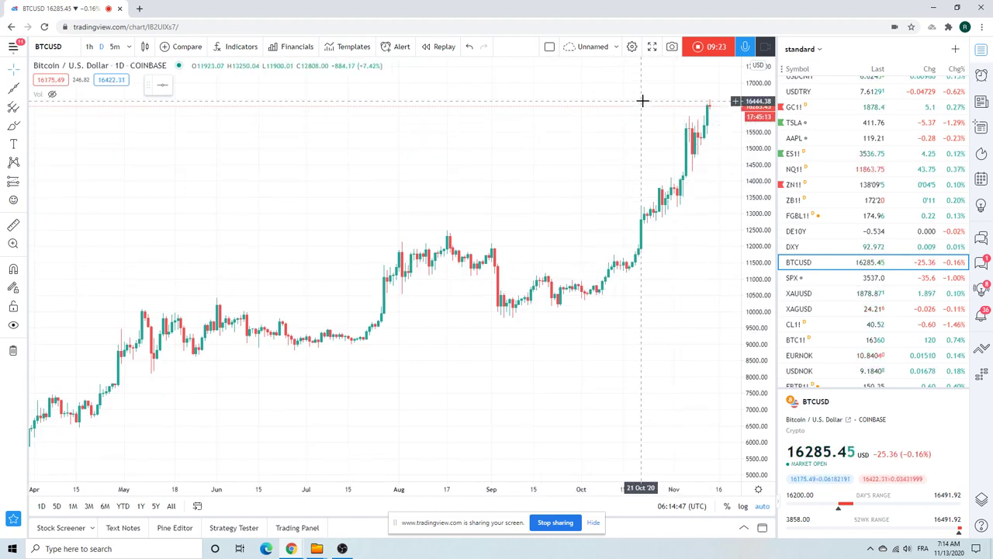
{"action": "scroll", "coordinate": [607, 185], "scroll_direction": "down", "scroll_amount": 2}
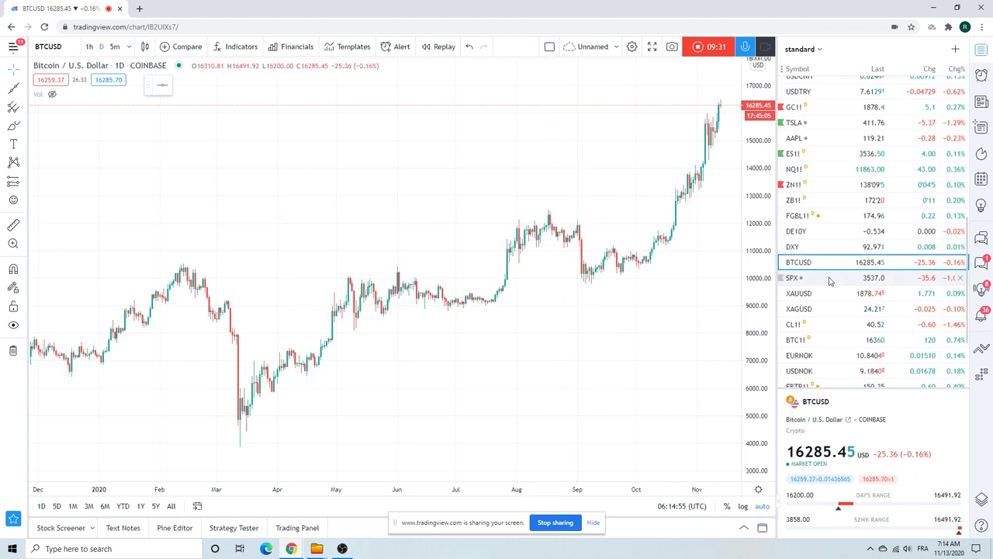
{"action": "scroll", "coordinate": [827, 280], "scroll_direction": "up", "scroll_amount": 3}
{"action": "scroll", "coordinate": [829, 281], "scroll_direction": "up", "scroll_amount": 2}
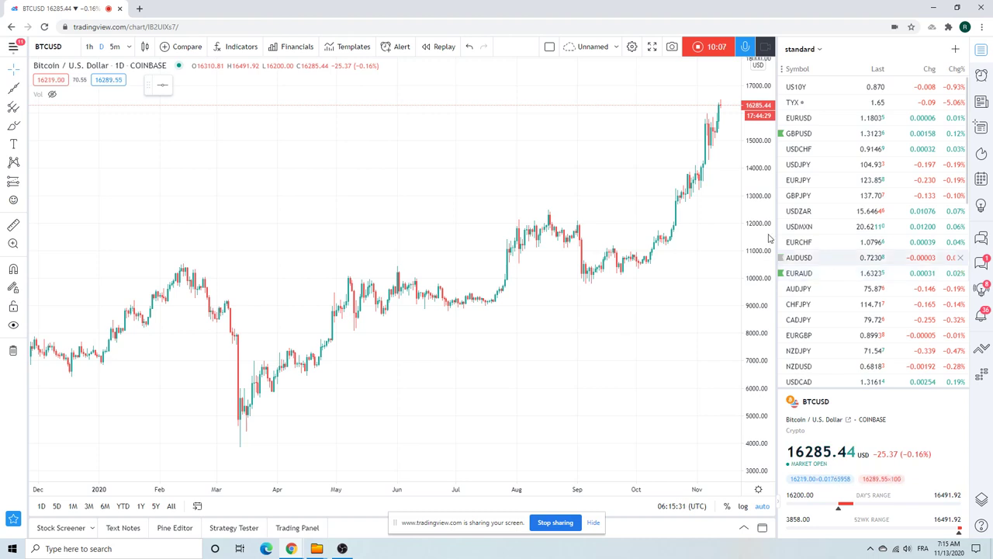
Step: After a final scroll through the chart, end the recording to open the Preview Video Idea dialog
{"action": "scroll", "coordinate": [581, 225], "scroll_direction": "up", "scroll_amount": 5}
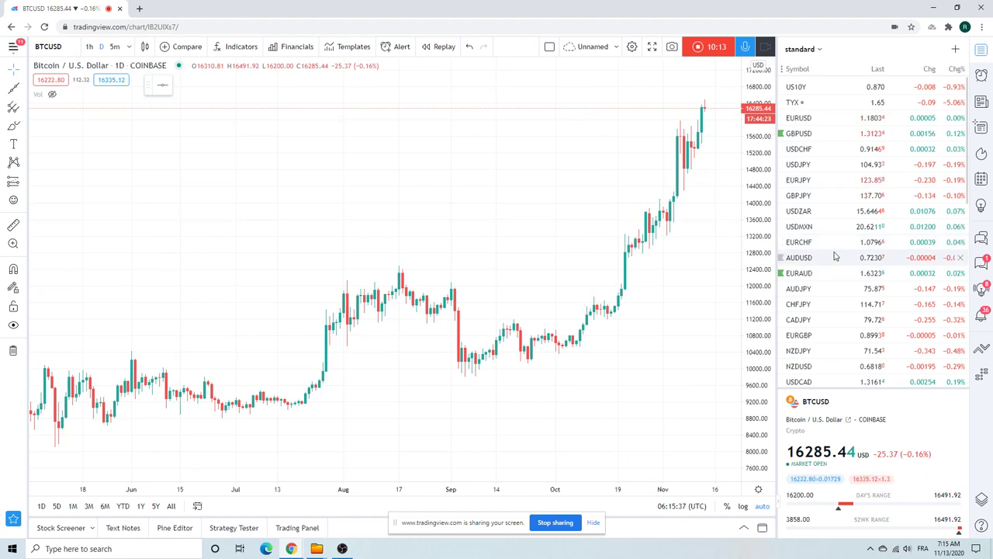
{"action": "scroll", "coordinate": [835, 256], "scroll_direction": "down", "scroll_amount": 2}
{"action": "scroll", "coordinate": [835, 256], "scroll_direction": "up", "scroll_amount": 1}
{"action": "scroll", "coordinate": [835, 256], "scroll_direction": "down", "scroll_amount": 2}
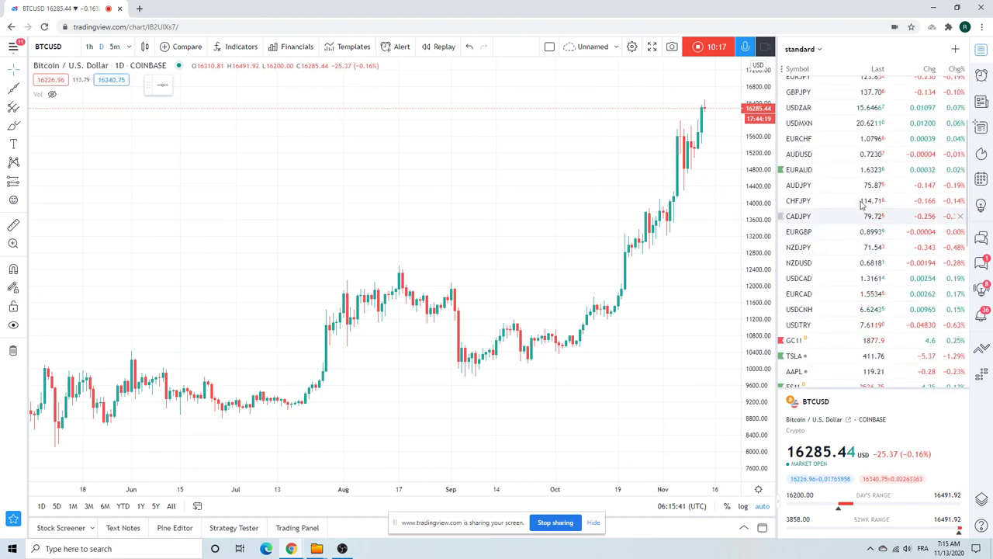
{"action": "scroll", "coordinate": [847, 227], "scroll_direction": "up", "scroll_amount": 3}
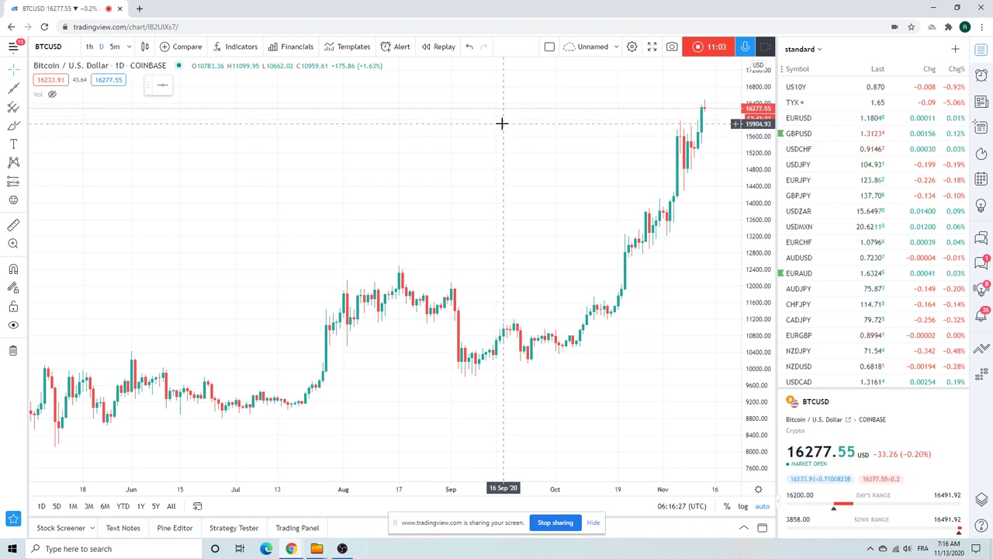
{"action": "left_click", "coordinate": [698, 48]}
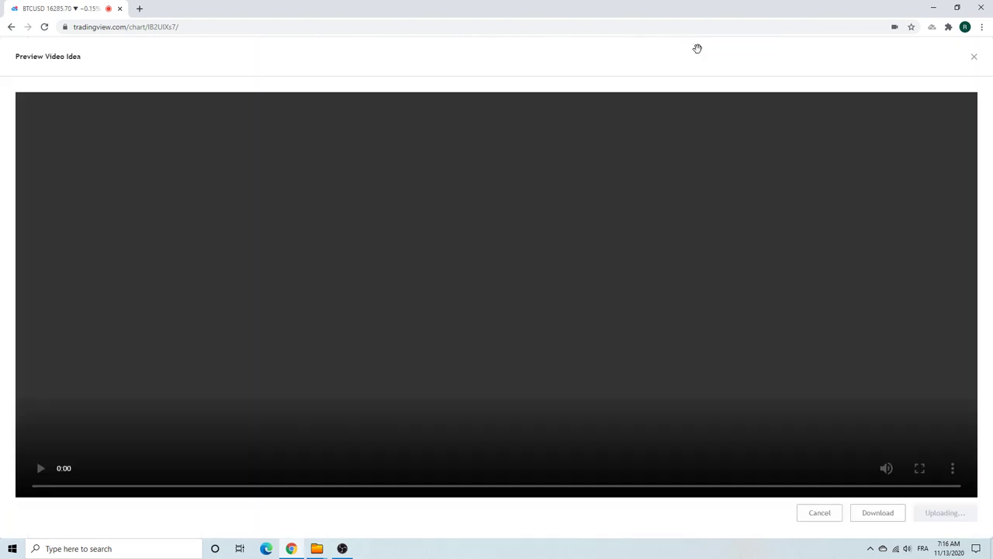